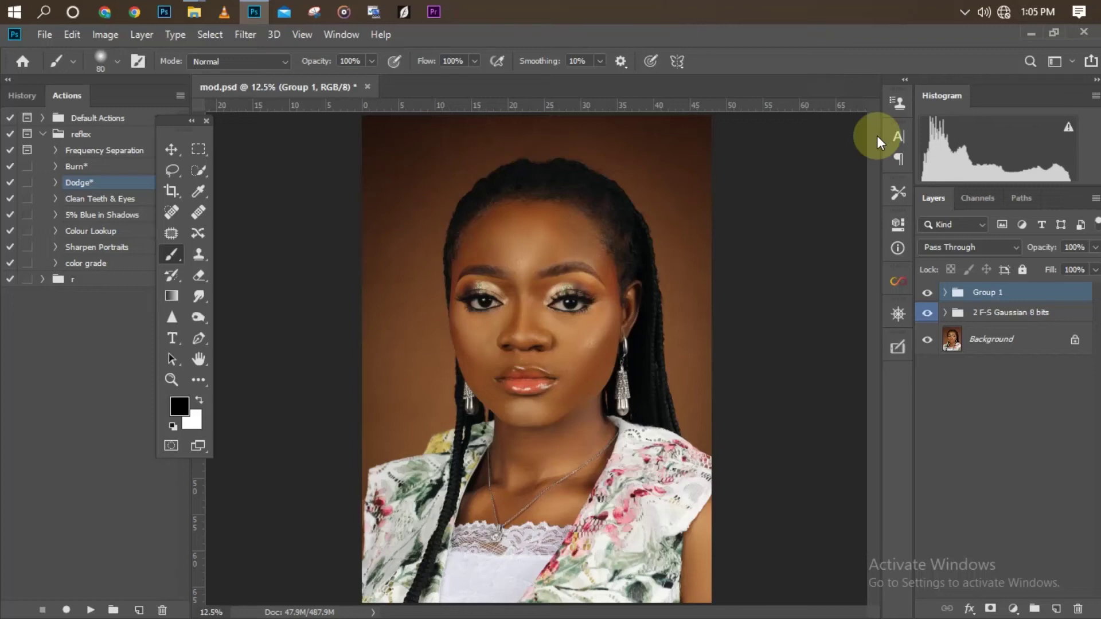
- Zoom in and out to inspect the portrait, then minimize Photoshop to show the desktop
key("ctrl+plus")
key("ctrl+plus")
key("ctrl+0")
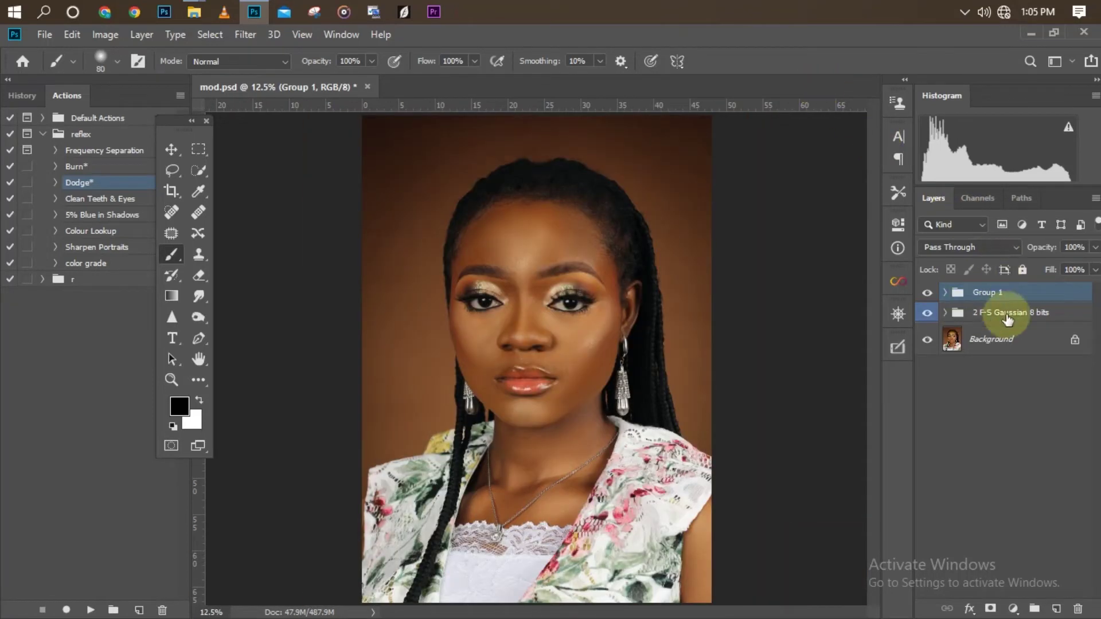
key("ctrl+plus")
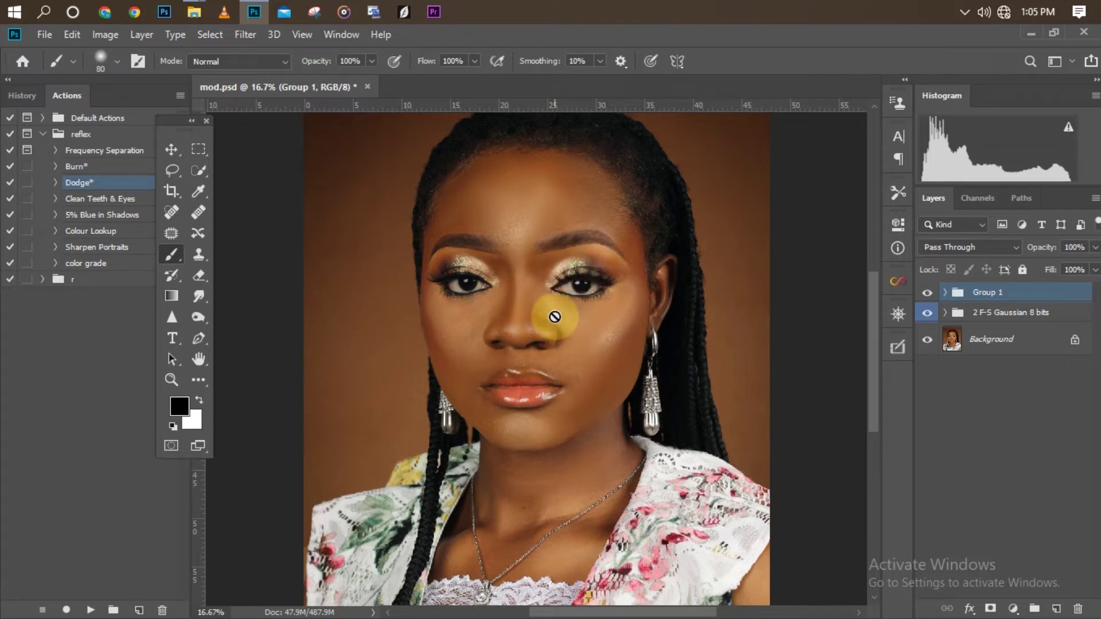
scroll(554, 316, "up", 2)
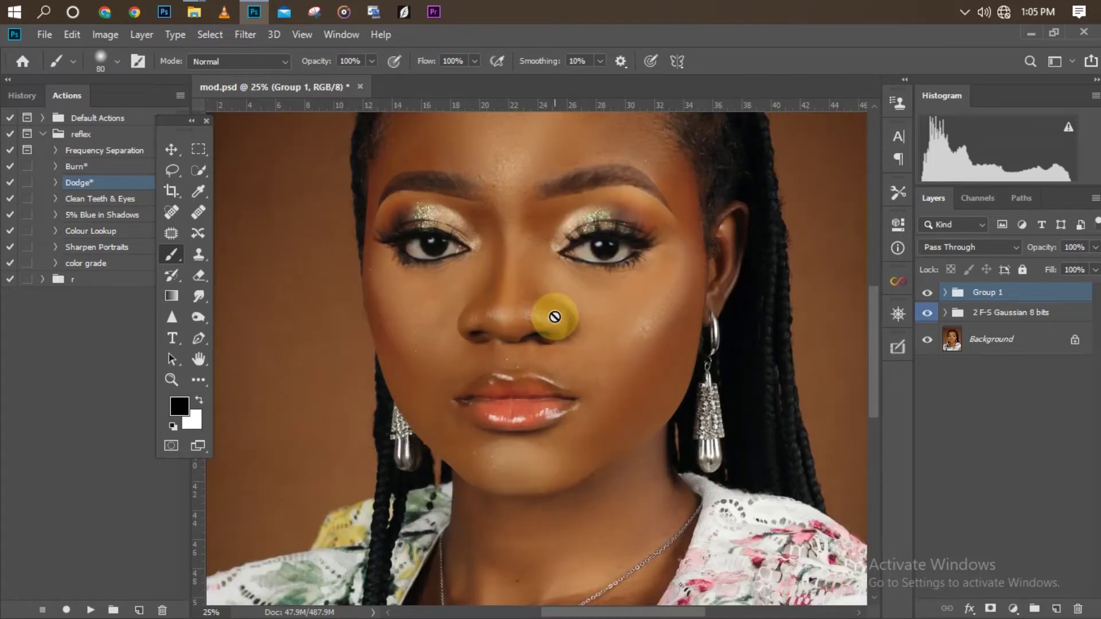
scroll(554, 315, "down", 2)
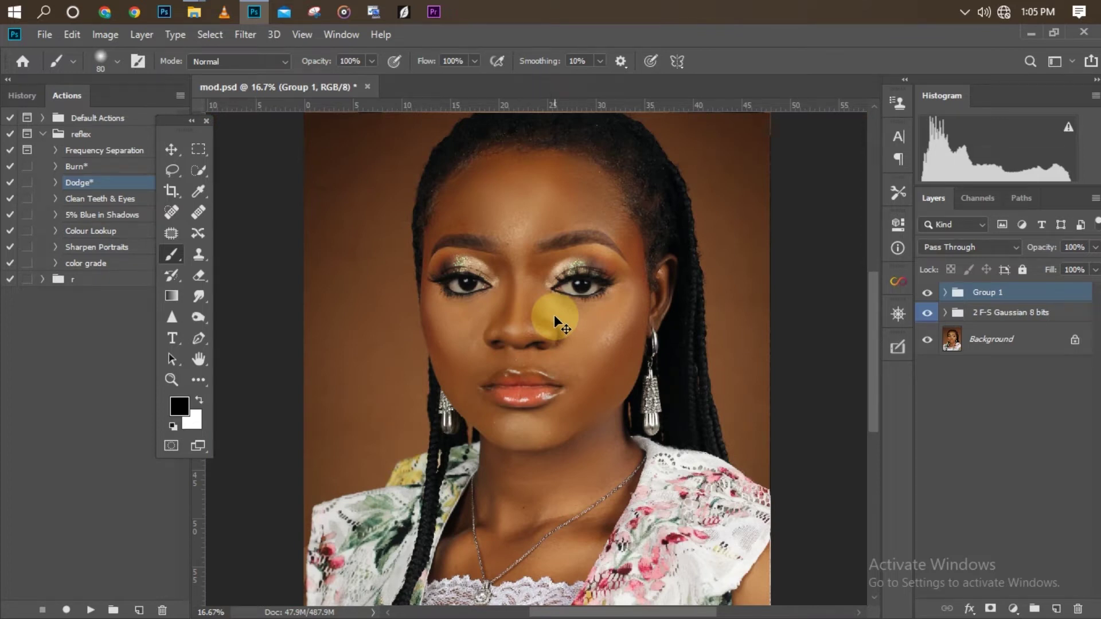
scroll(554, 317, "up", 1)
scroll(554, 317, "down", 1)
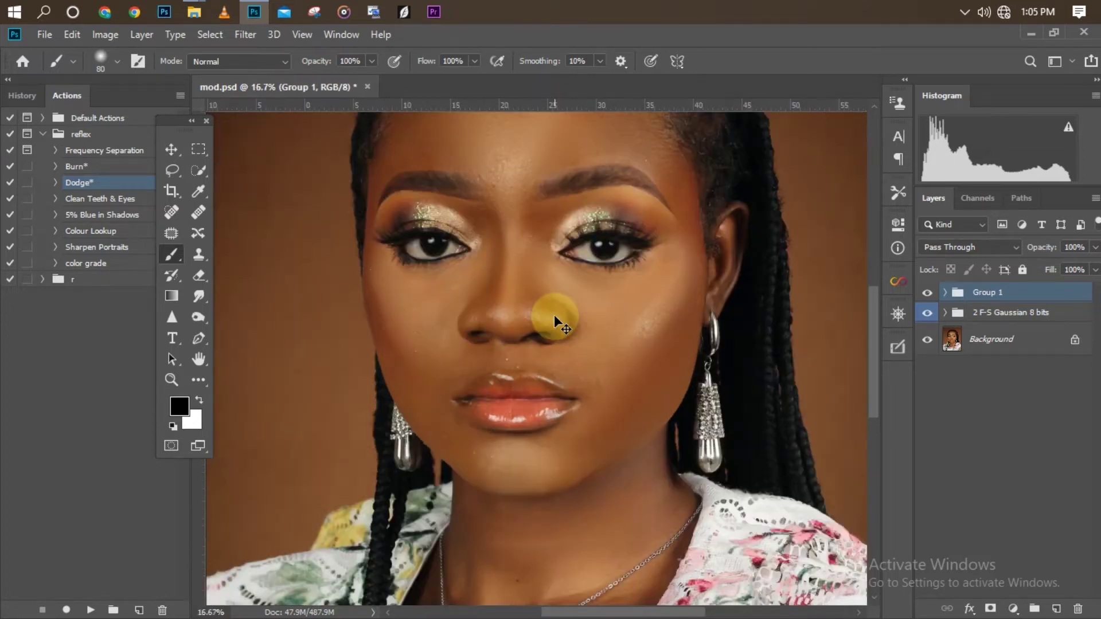
scroll(554, 316, "down", 1)
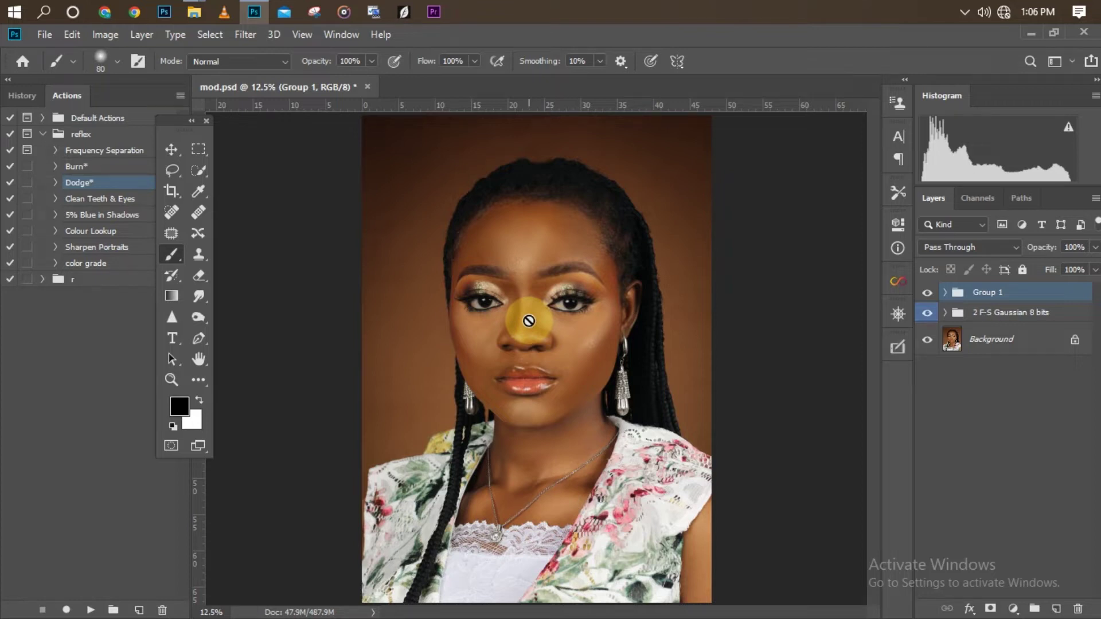
key("ctrl+plus")
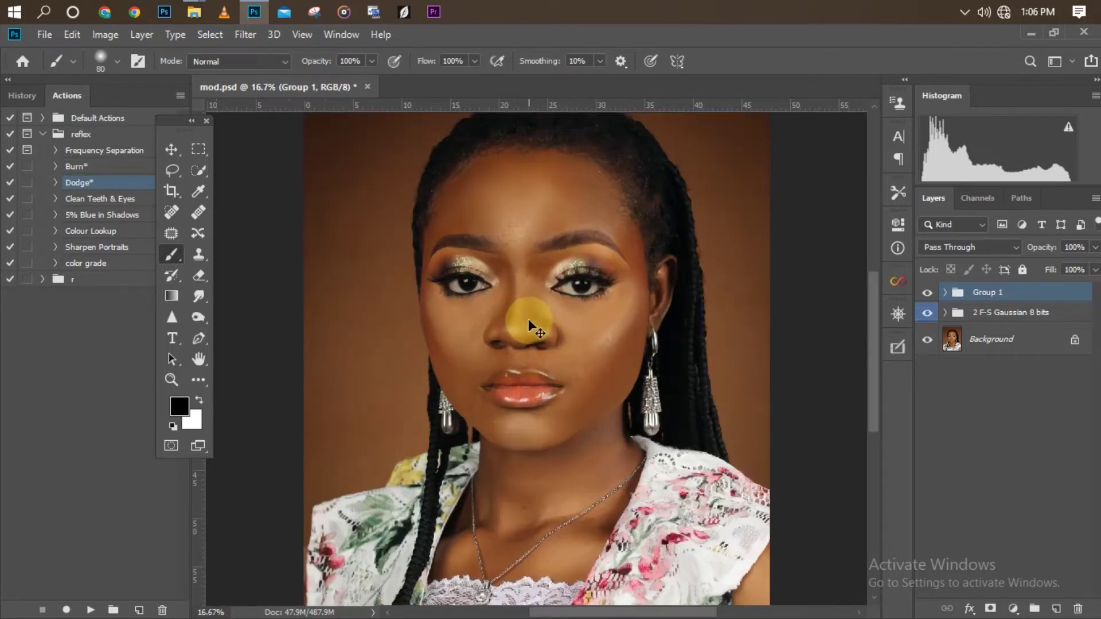
key("ctrl+minus")
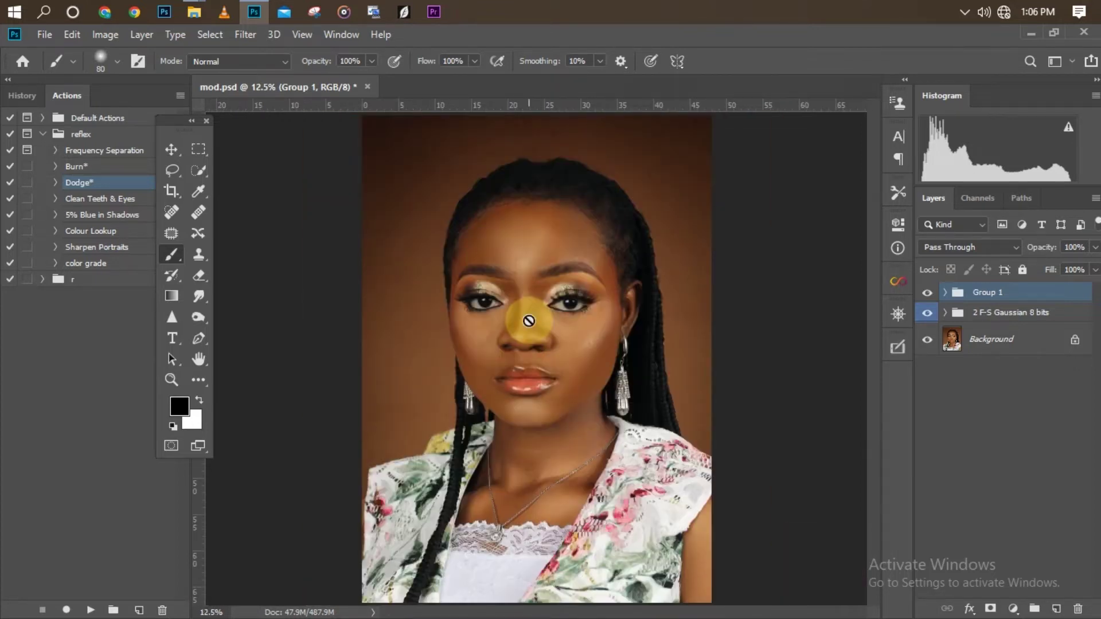
key("super+d")
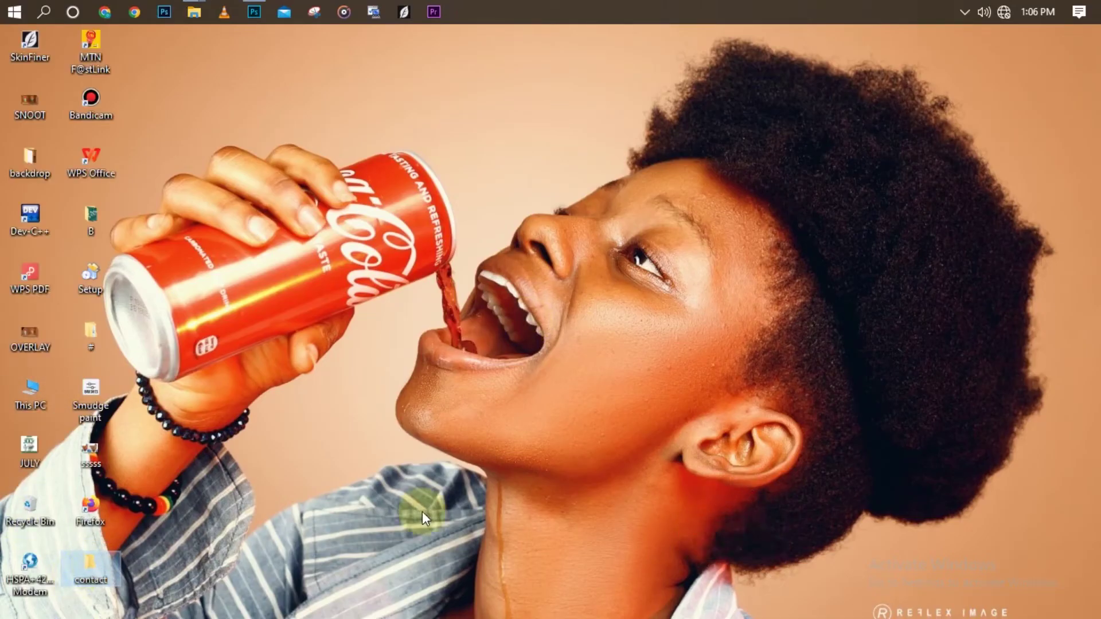
- Open the contact folder on the desktop and drag the orange iris image toward Photoshop
double_click(93, 563)
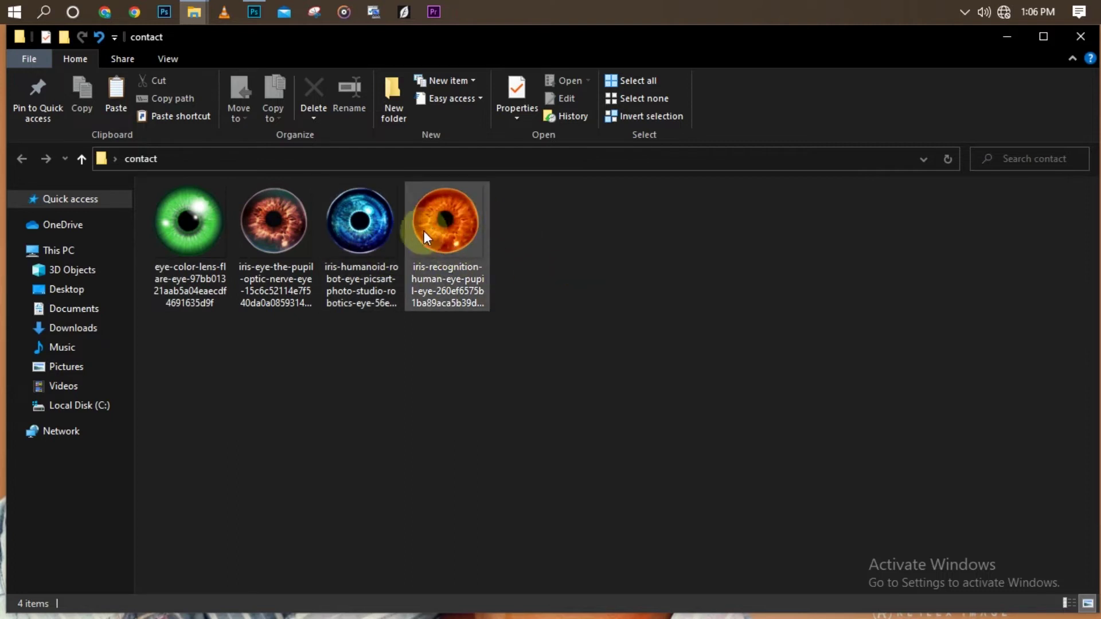
left_click(473, 236)
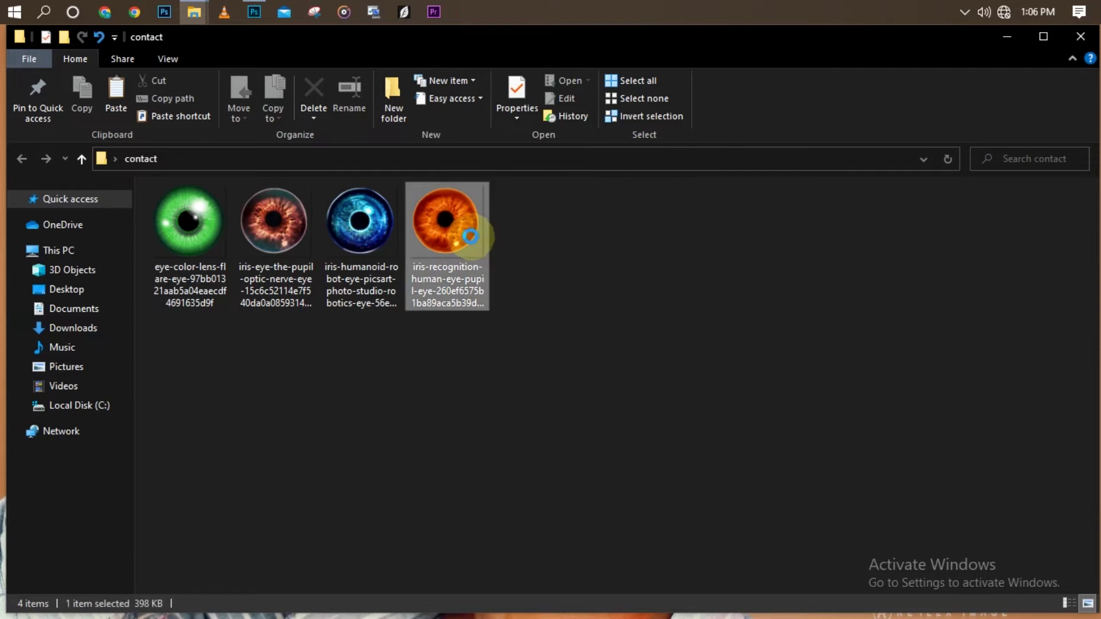
left_click_drag(466, 239, 312, 164)
- Place the orange iris into the portrait, scale it to 28.63%, and set it over the left eye
left_click_drag(472, 293, 484, 298)
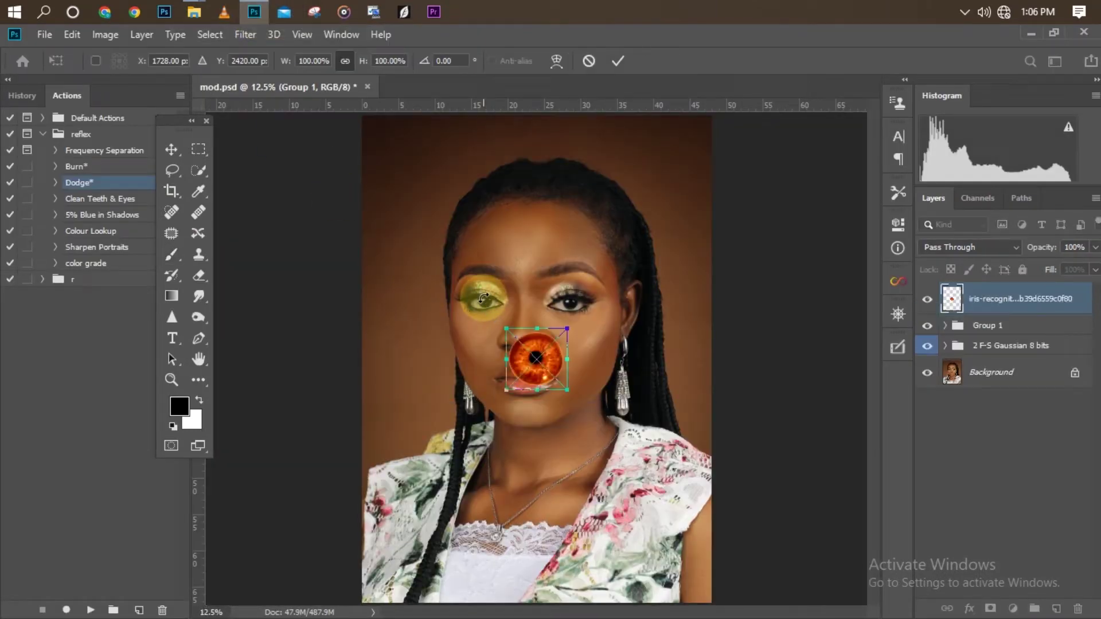
key("Escape")
key("ctrl+plus")
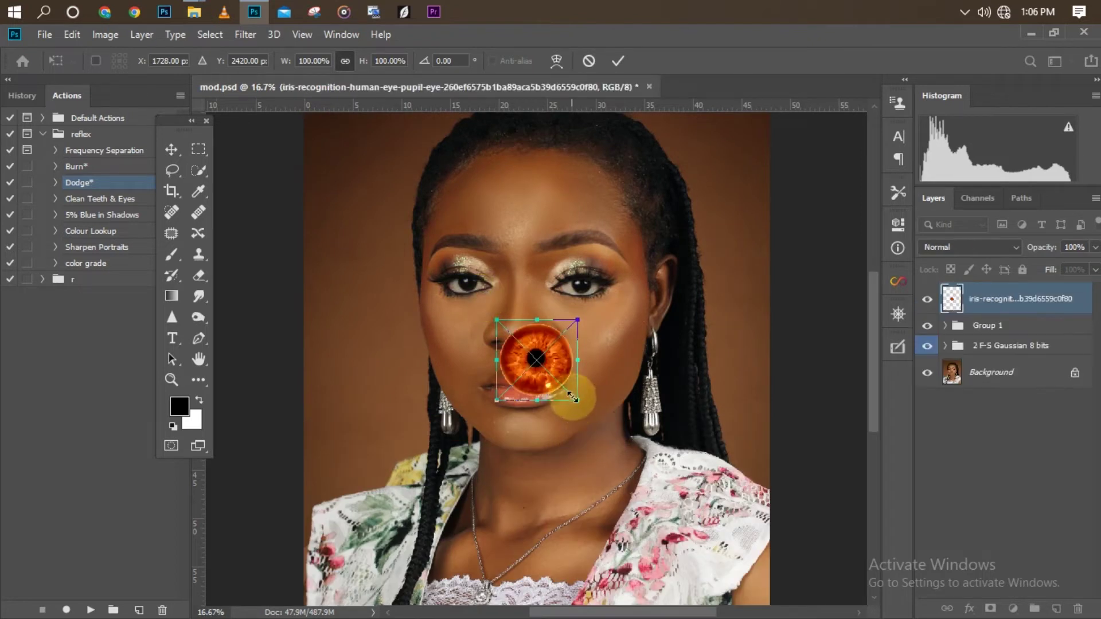
left_click_drag(572, 397, 516, 339)
key("ctrl+plus")
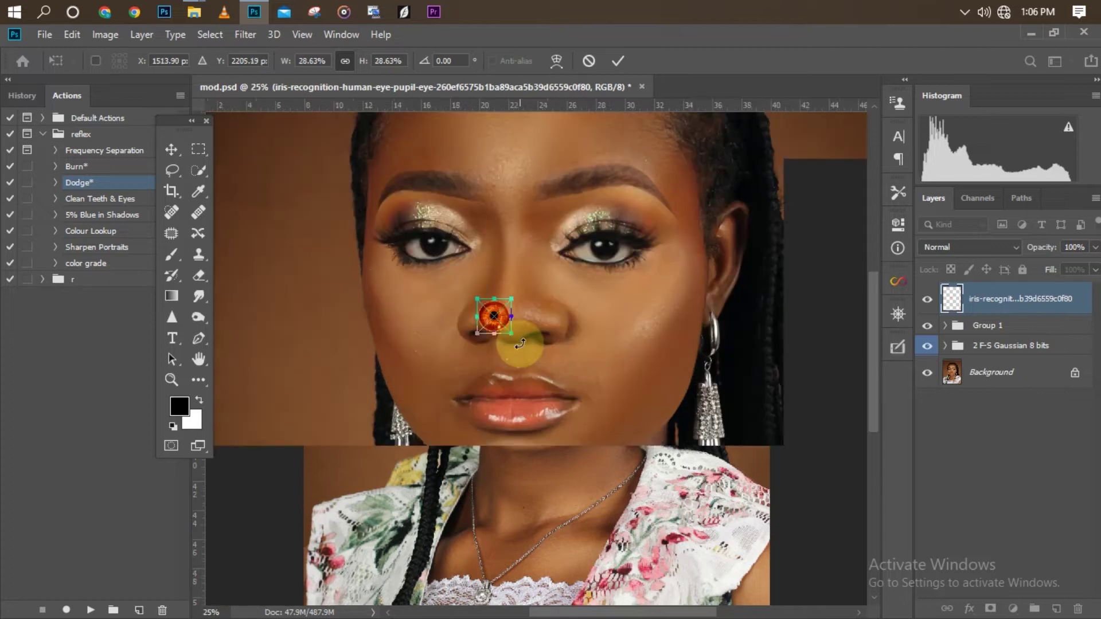
key("ctrl+plus")
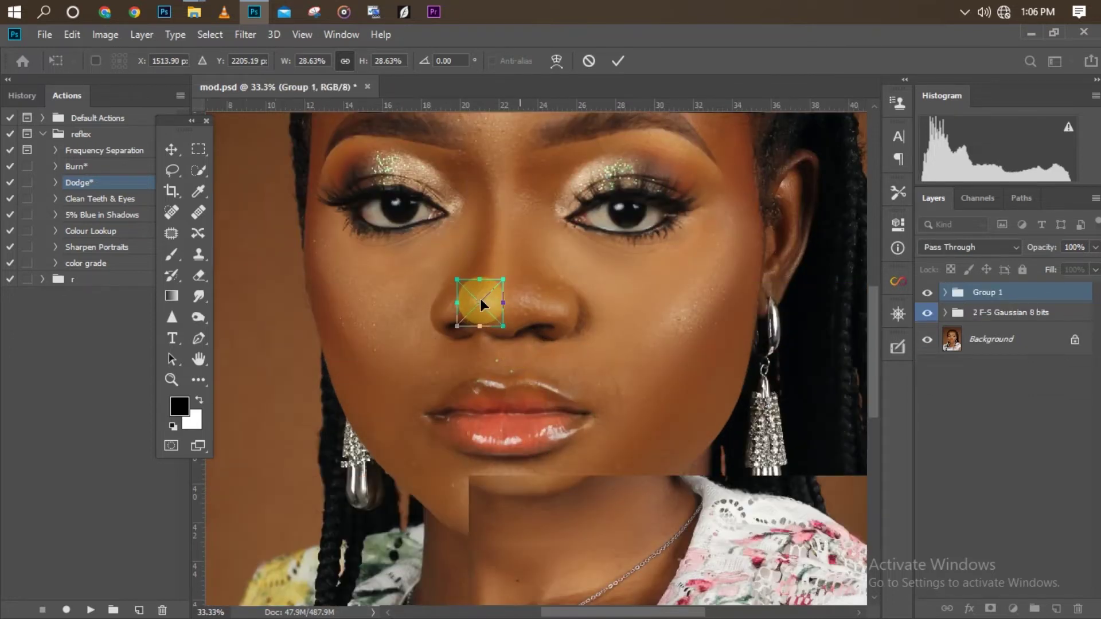
mouse_move(485, 306)
left_mouse_down()
mouse_move(457, 285)
mouse_move(405, 205)
left_mouse_up()
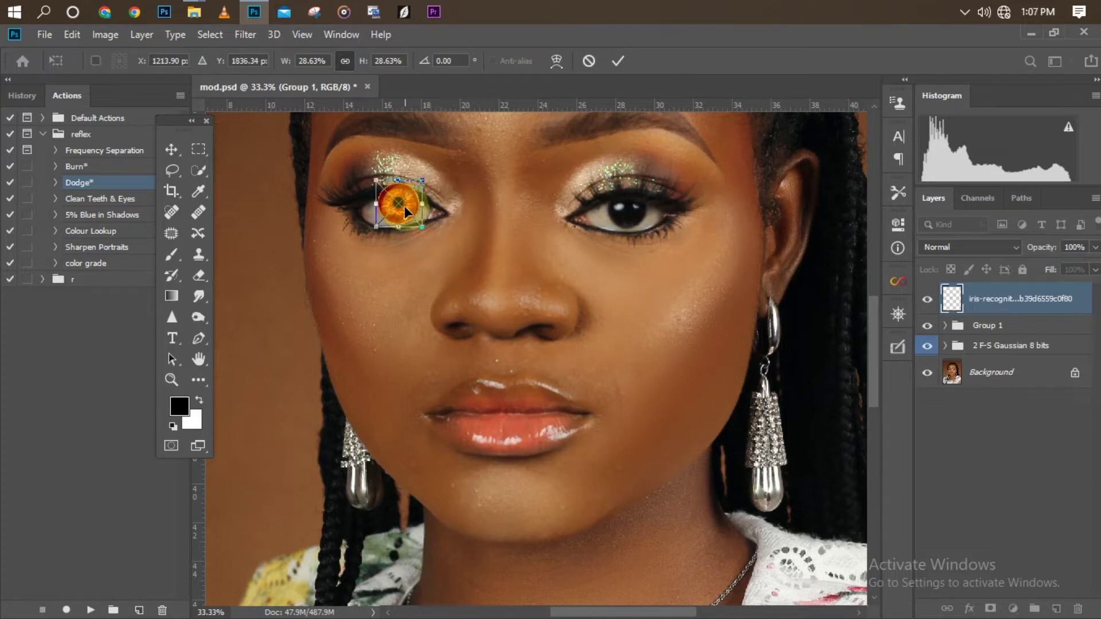
key("b")
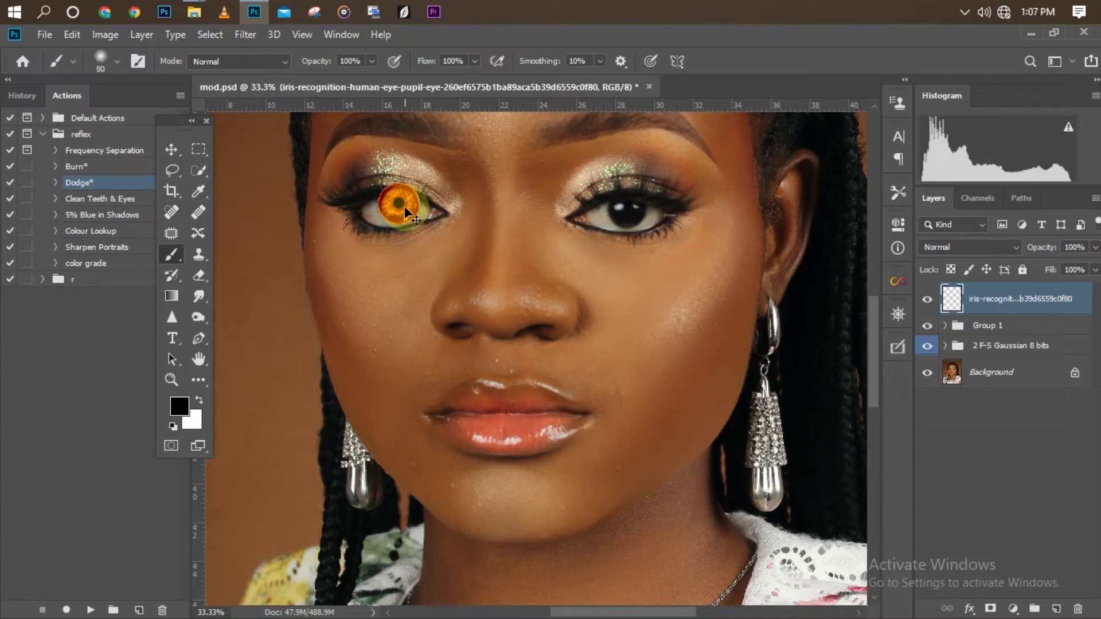
- Duplicate the orange iris layer, move the copy onto the right eye, and reselect the original
key("ctrl+j")
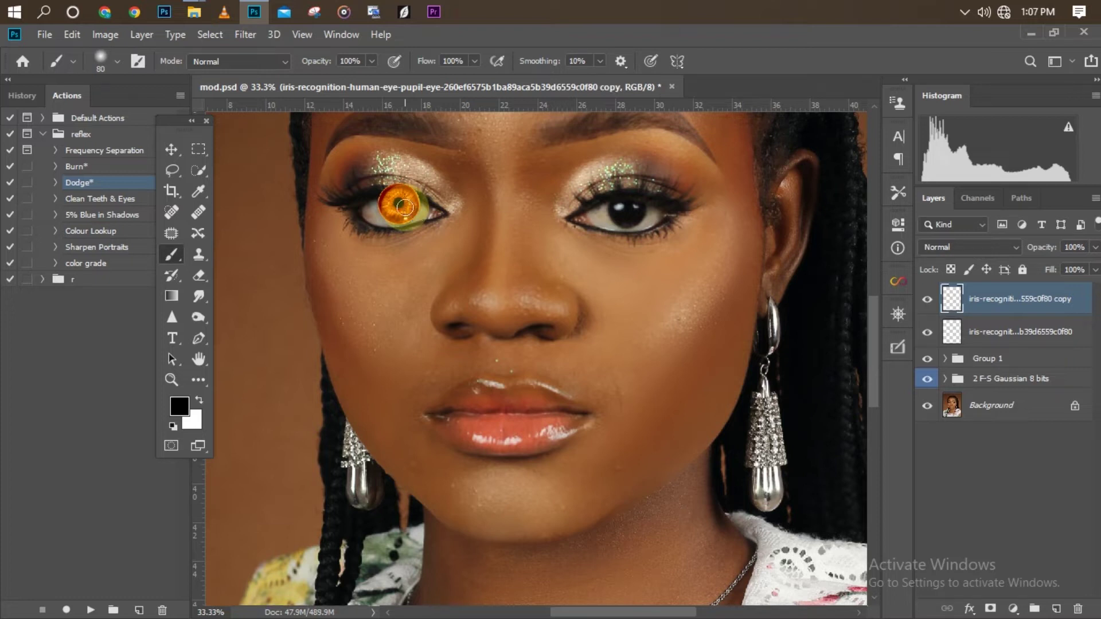
key("v")
mouse_move(419, 207)
left_mouse_down()
mouse_move(388, 194)
mouse_move(631, 230)
mouse_move(621, 204)
left_mouse_up()
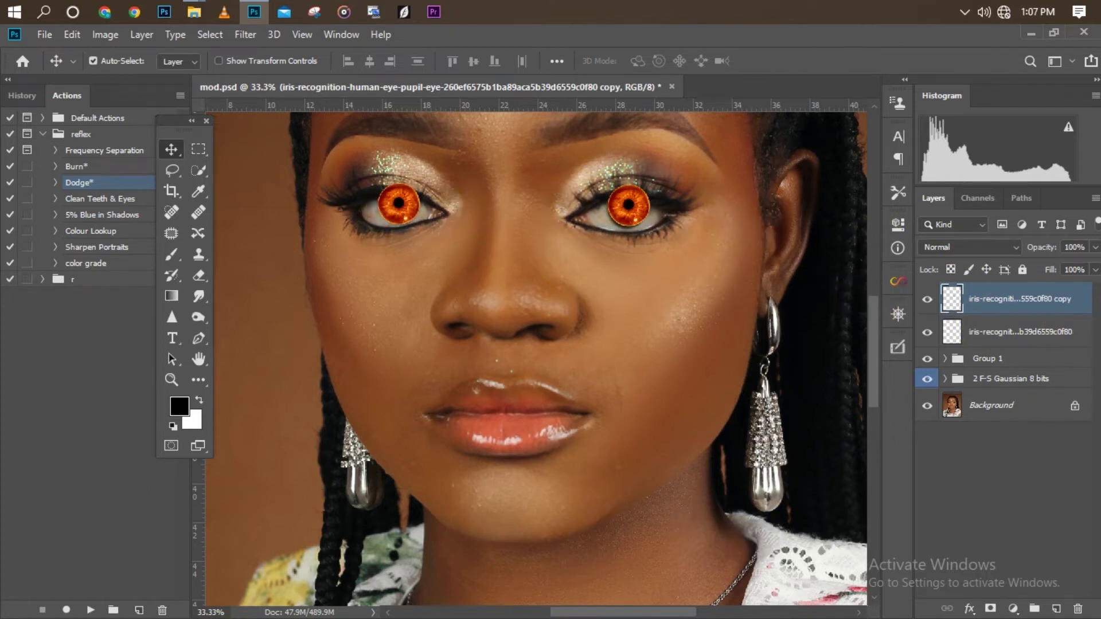
left_click(992, 334)
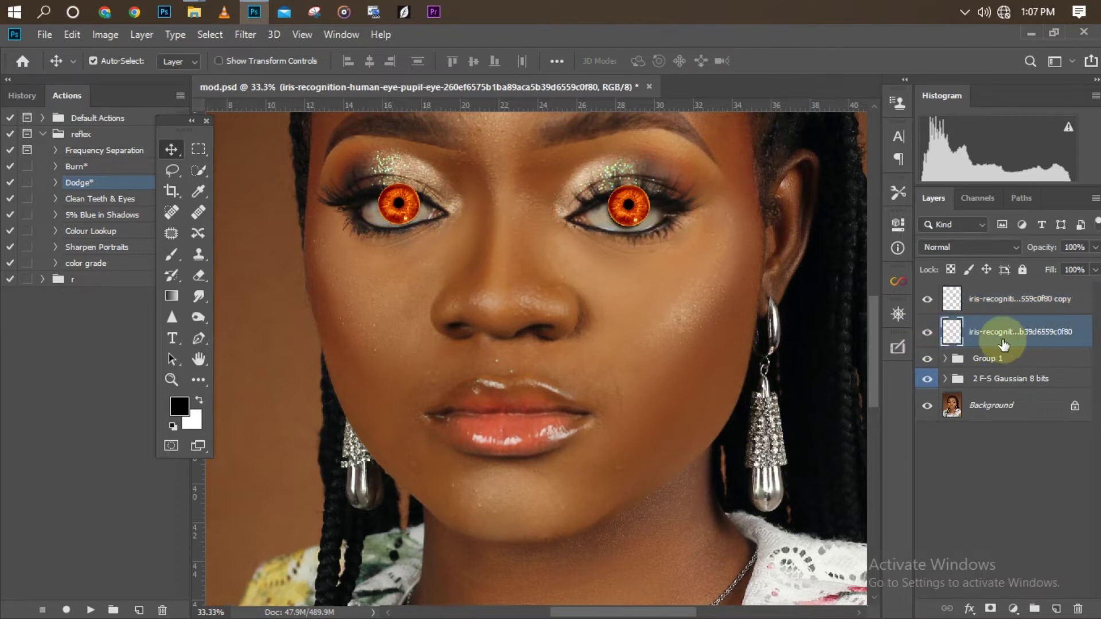
- Set the left-eye iris layer's opacity to 36% and compare it with the natural eye
left_click(929, 337)
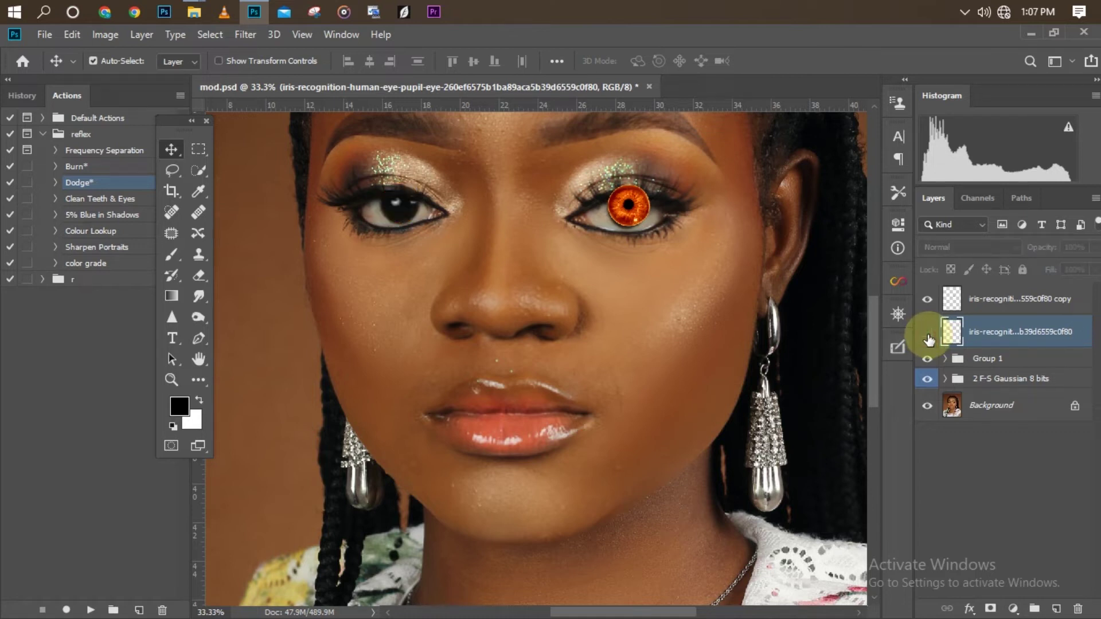
left_click(928, 335)
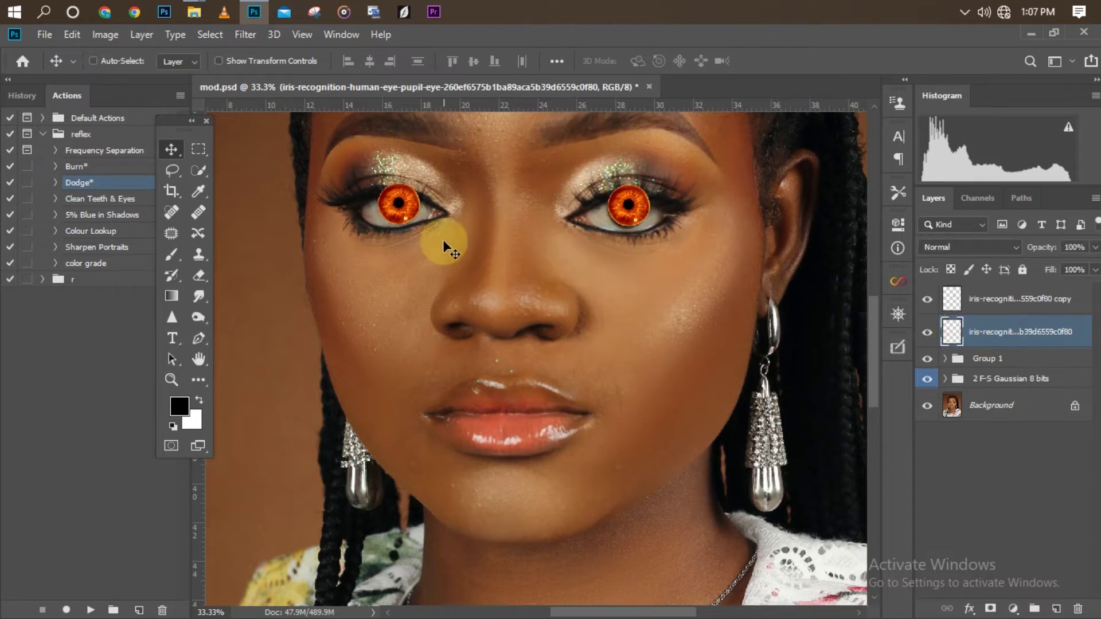
key("ctrl+plus")
left_click_drag(873, 342, 873, 332)
left_click(1096, 247)
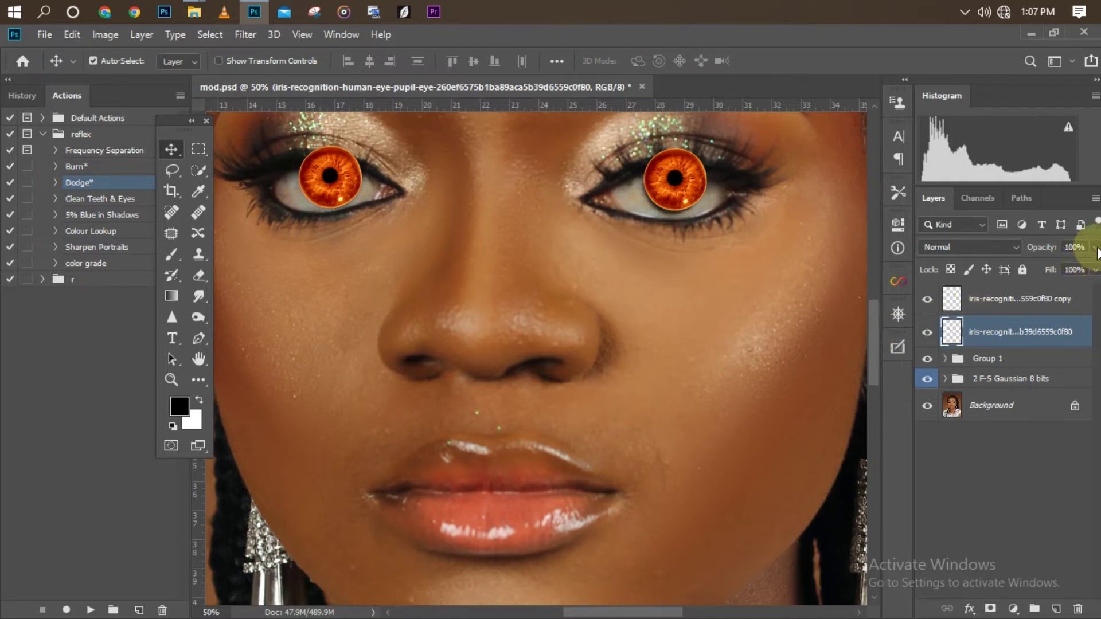
left_click(1042, 265)
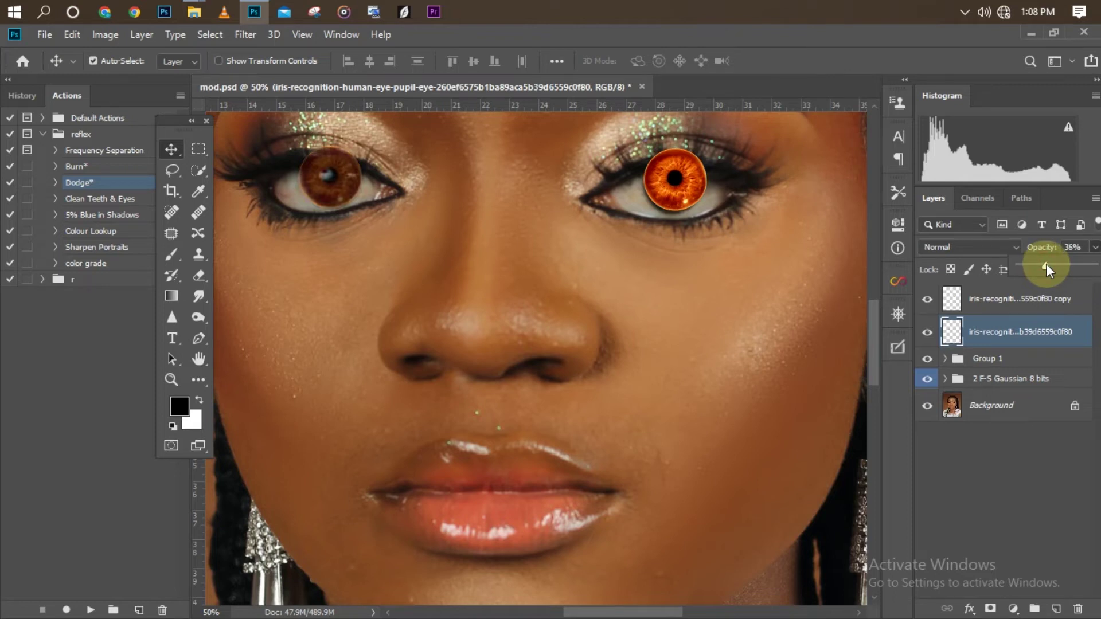
key("ctrl+plus")
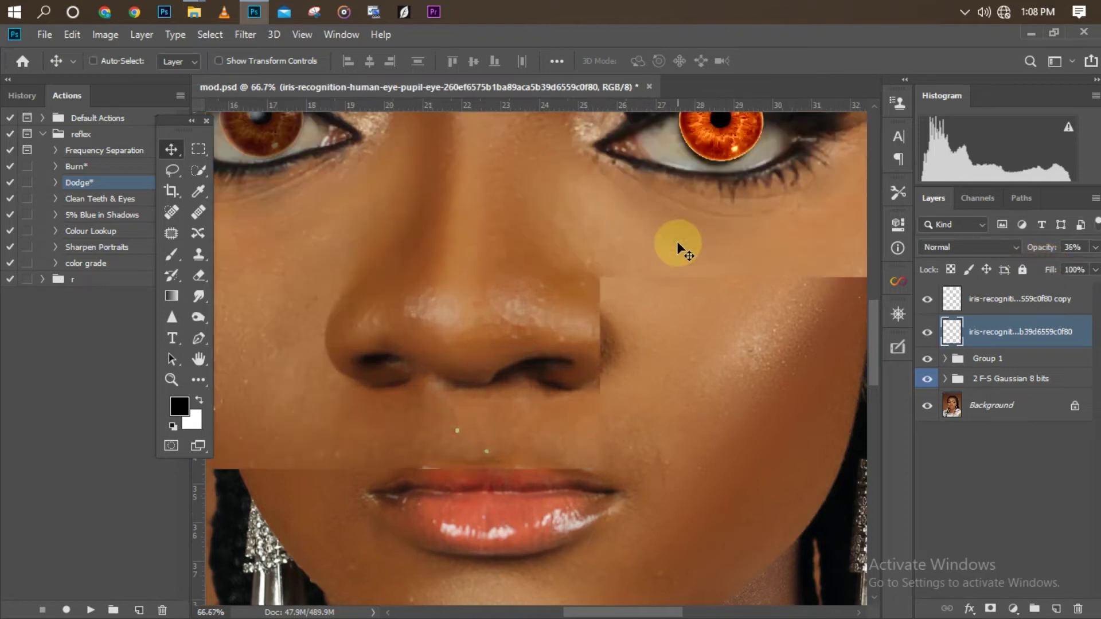
key("ctrl+minus")
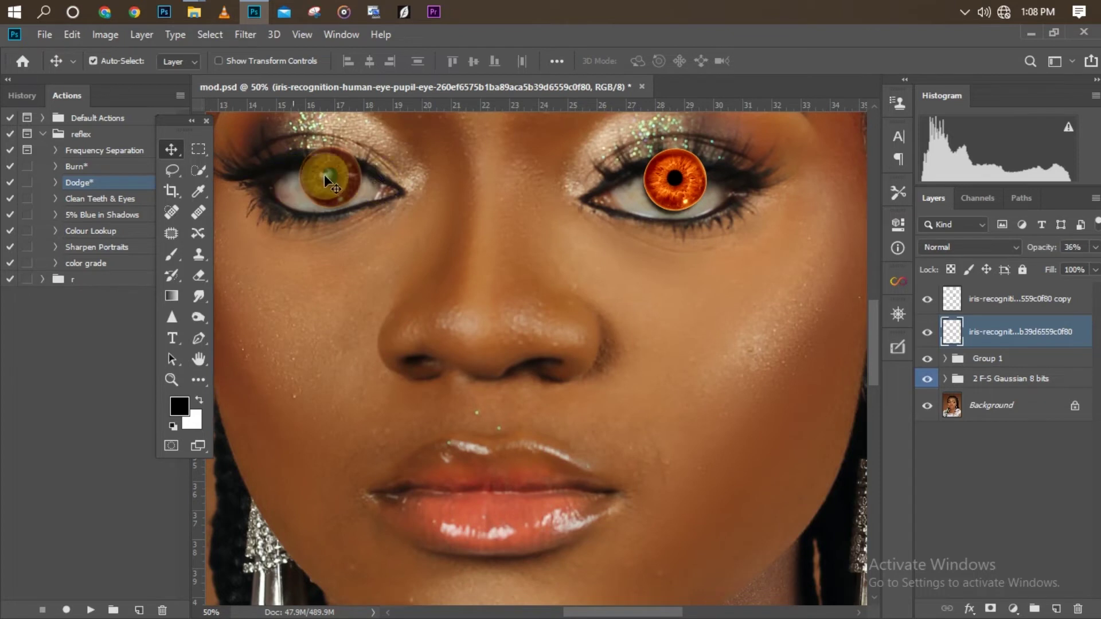
scroll(873, 335, "up", 2)
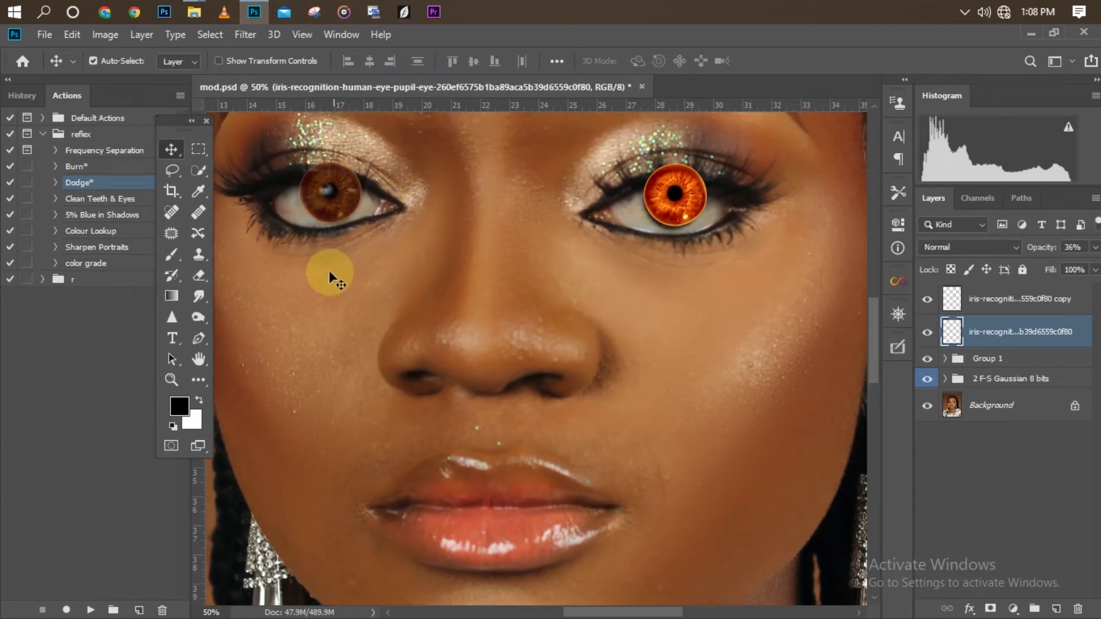
- Scale the left iris overlay to about 92% and centre it on the natural left iris
key("ctrl+t")
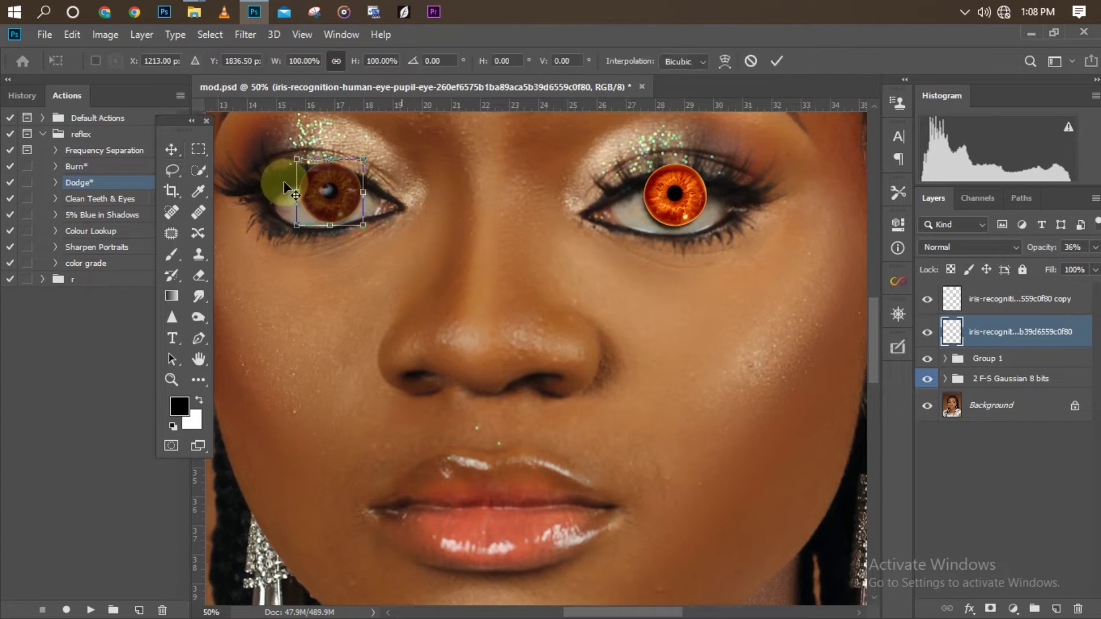
left_click_drag(294, 160, 304, 164)
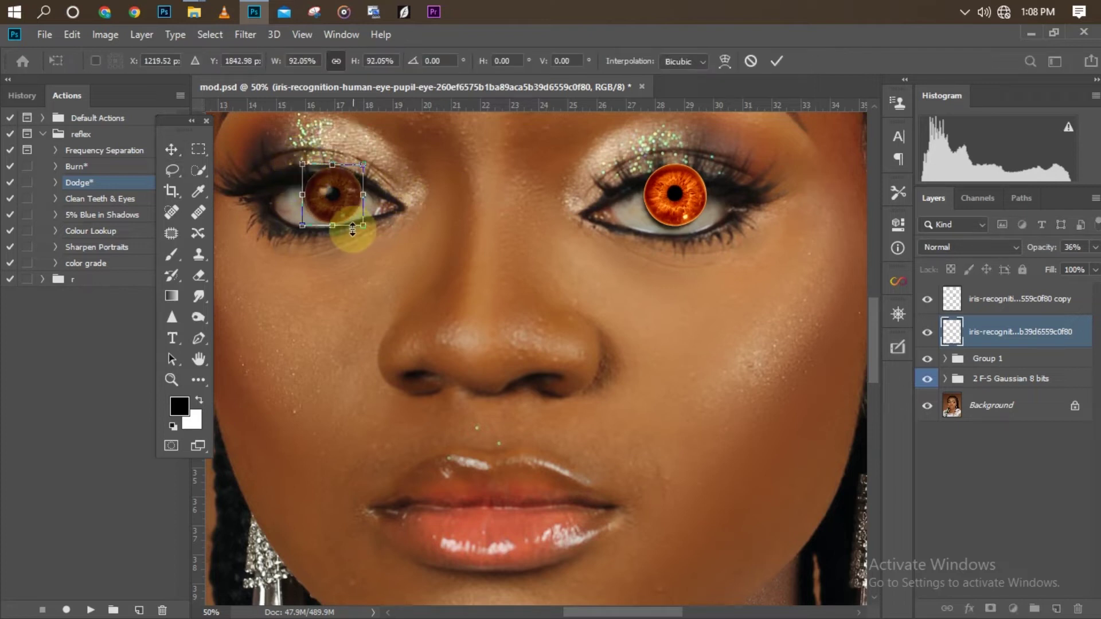
mouse_move(340, 211)
left_mouse_down()
mouse_move(296, 196)
mouse_move(336, 208)
left_mouse_up()
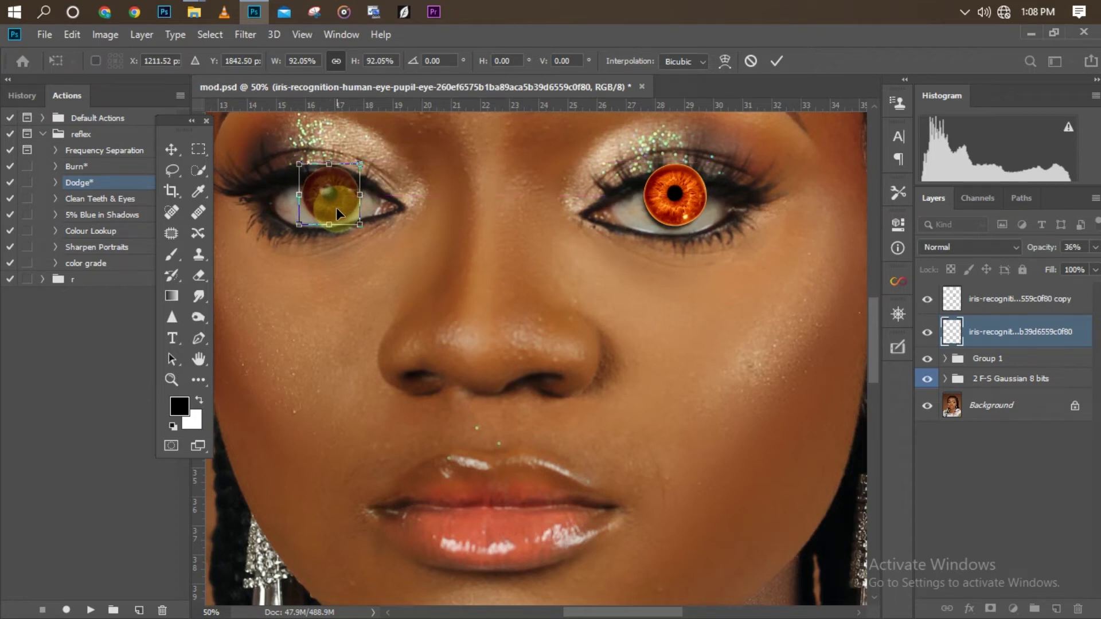
key("Return")
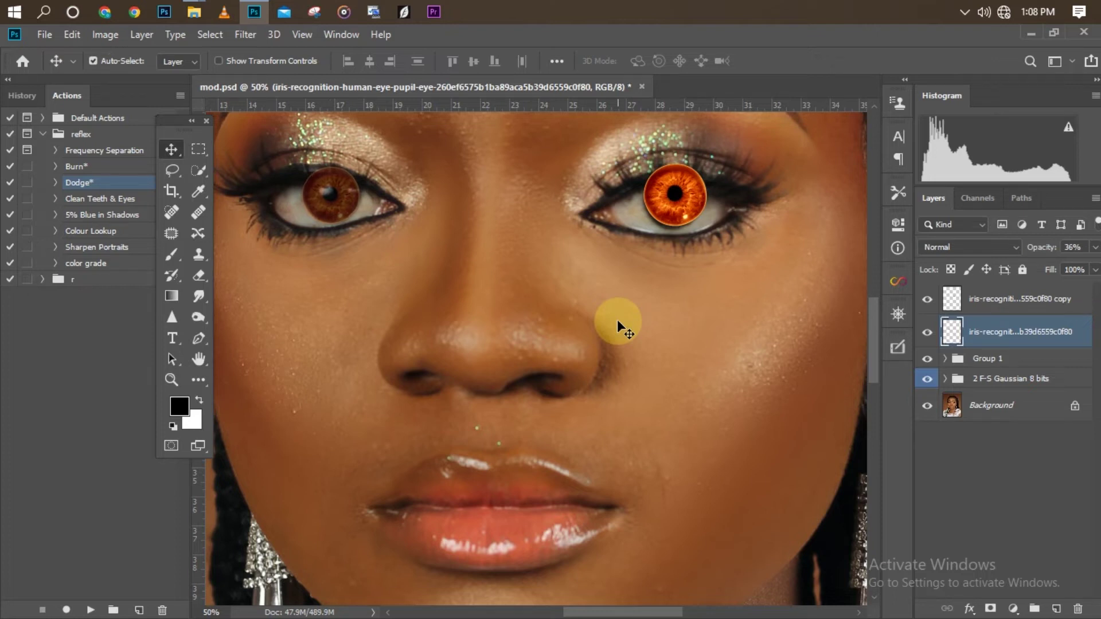
- Add a layer mask to the left-eye iris layer and zoom in on the face
left_click(990, 609)
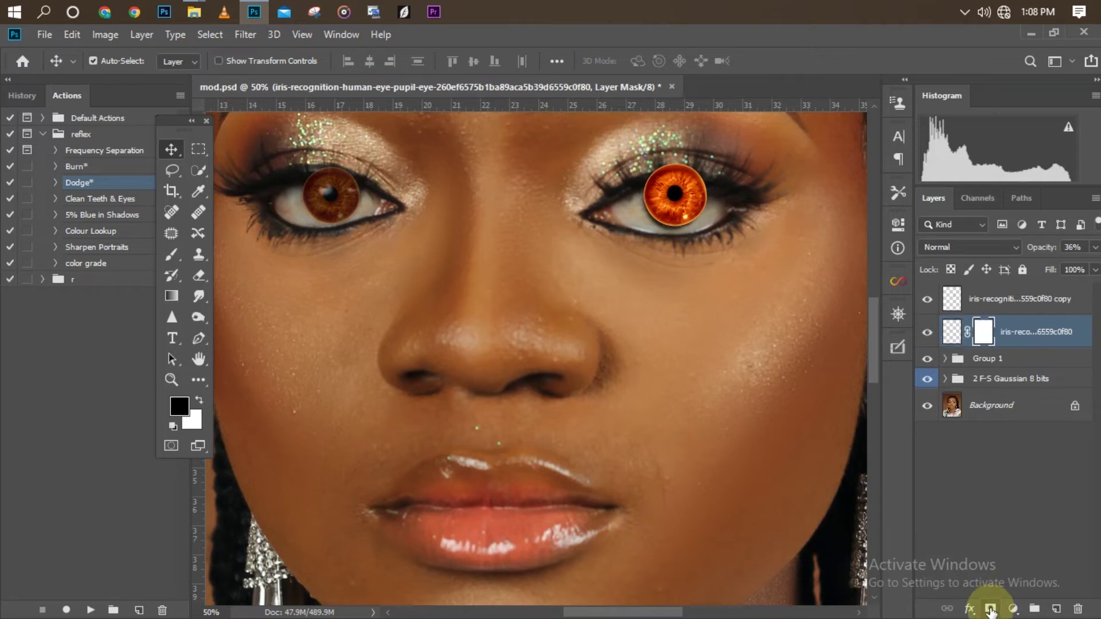
key("ctrl+plus")
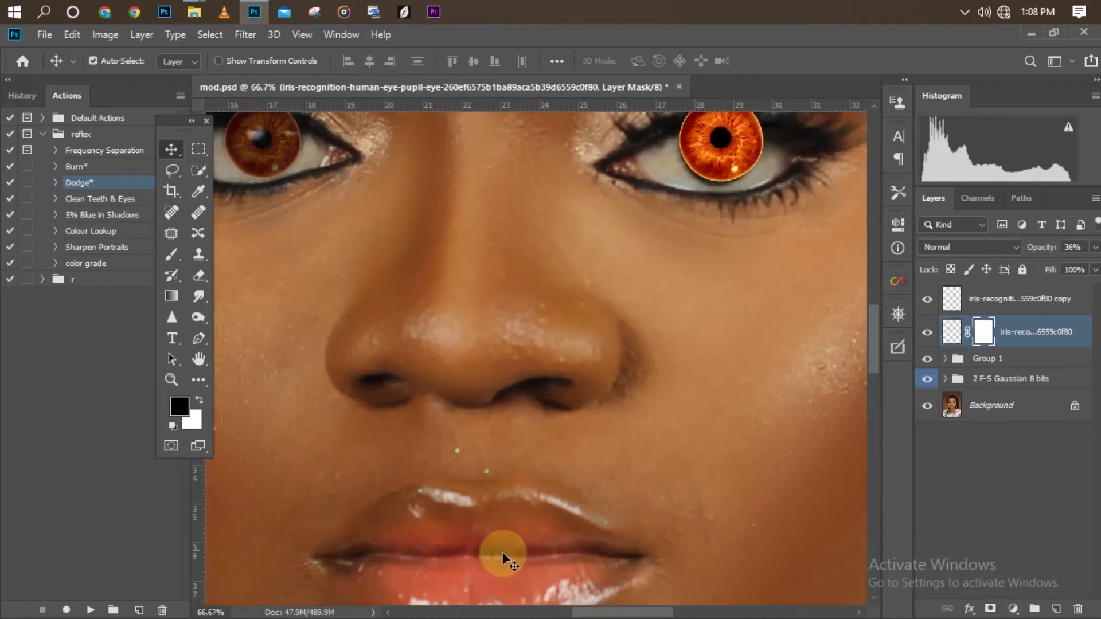
scroll(830, 383, "left", 3)
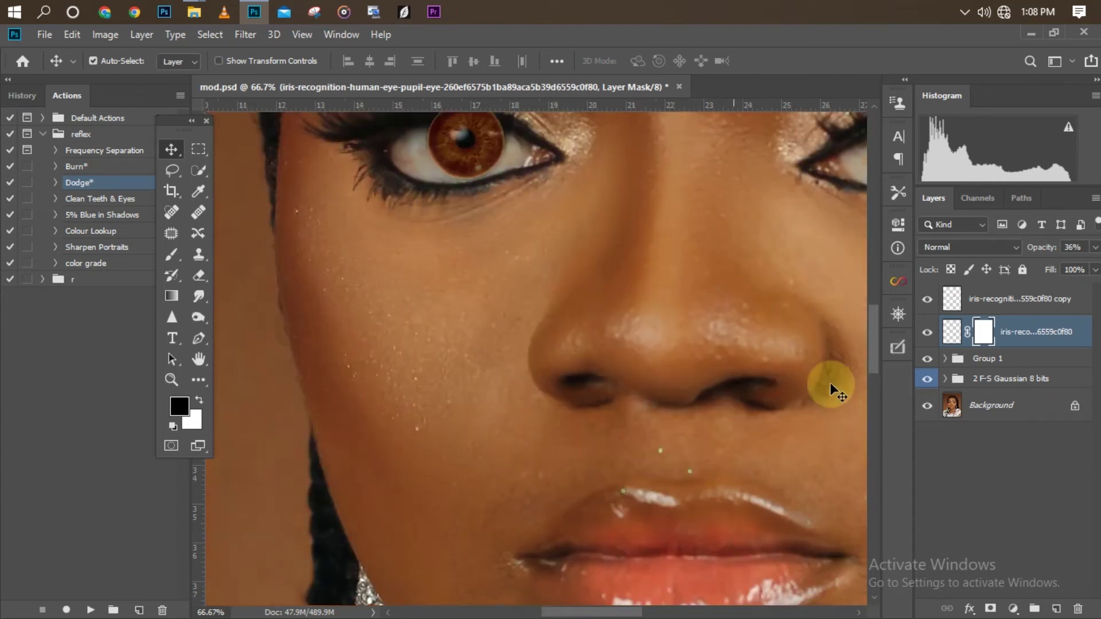
scroll(875, 329, "up", 5)
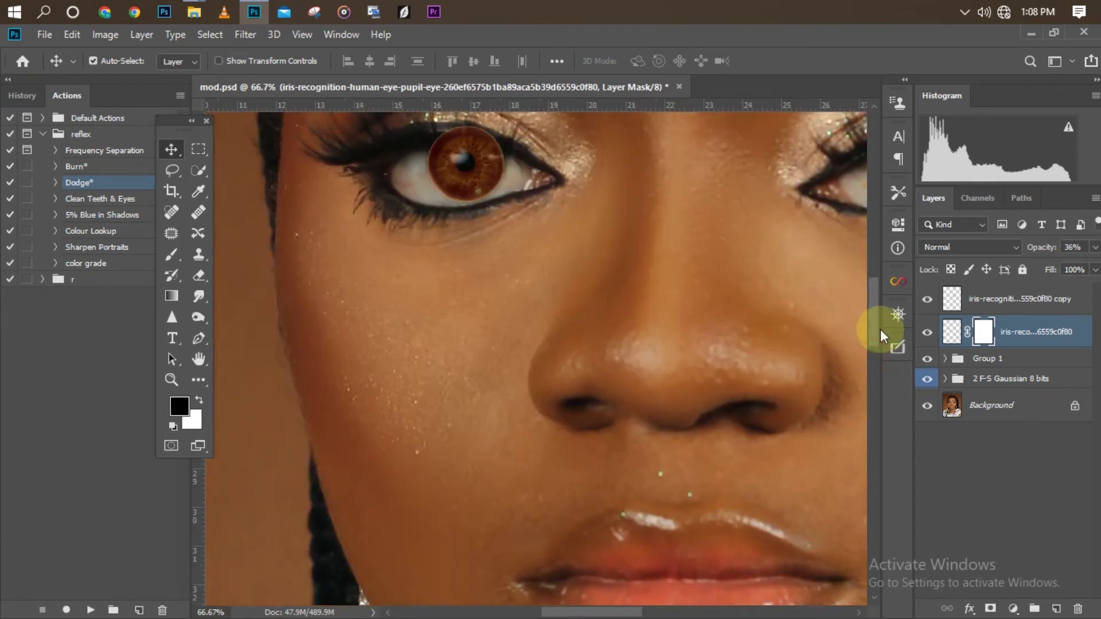
- Paint black with a size-20 brush to hide the iris top under the upper eyelid
left_click(170, 254)
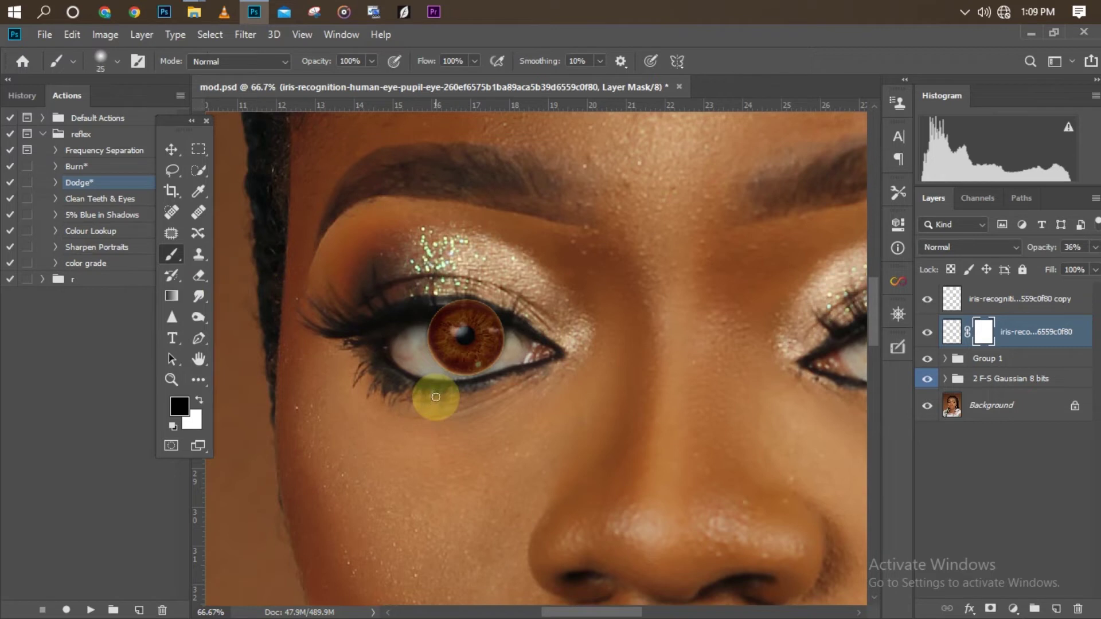
key("ctrl+plus")
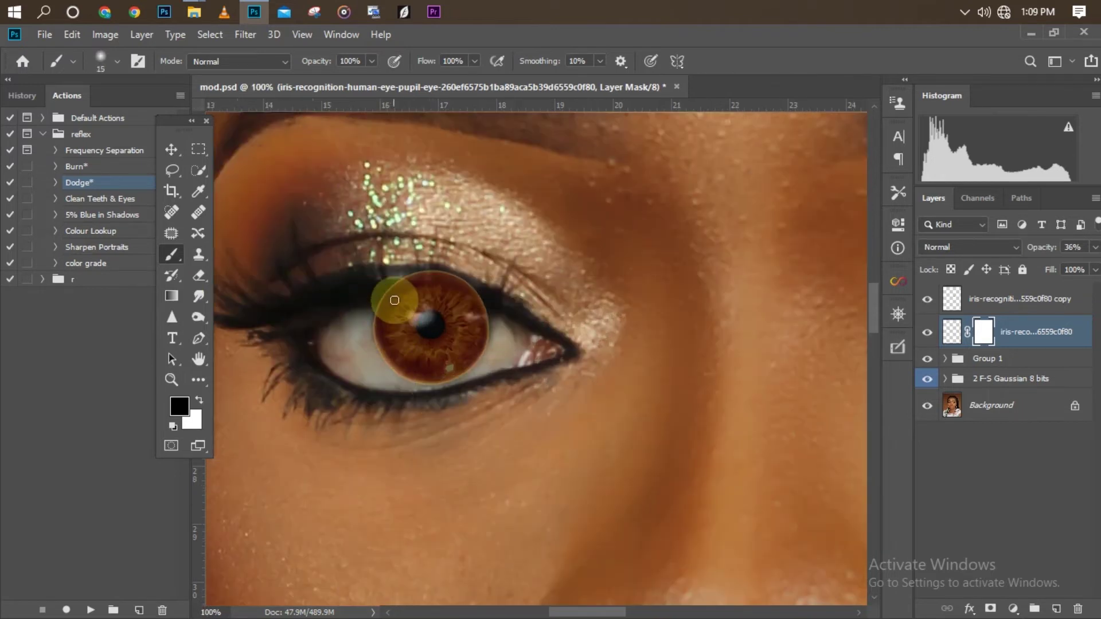
key("bracketright")
mouse_move(387, 297)
left_mouse_down()
mouse_move(461, 272)
mouse_move(420, 271)
mouse_move(482, 285)
mouse_move(417, 268)
mouse_move(515, 305)
mouse_move(411, 284)
mouse_move(441, 283)
mouse_move(417, 280)
mouse_move(477, 290)
mouse_move(369, 286)
mouse_move(491, 281)
mouse_move(434, 274)
mouse_move(496, 291)
mouse_move(397, 281)
mouse_move(511, 297)
mouse_move(266, 271)
left_mouse_up()
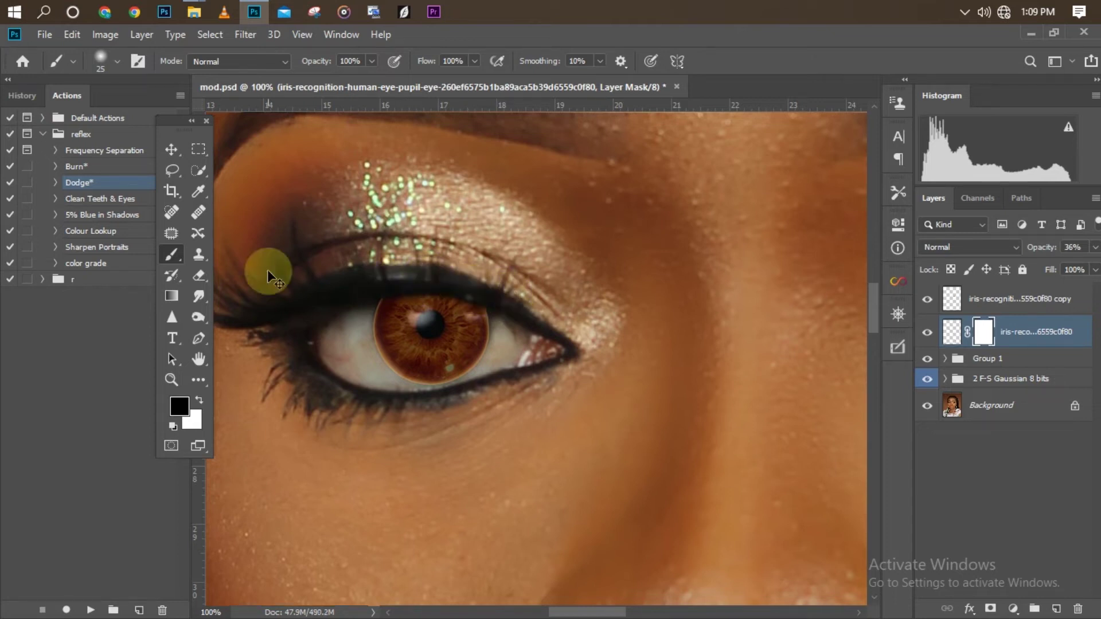
key("ctrl+plus")
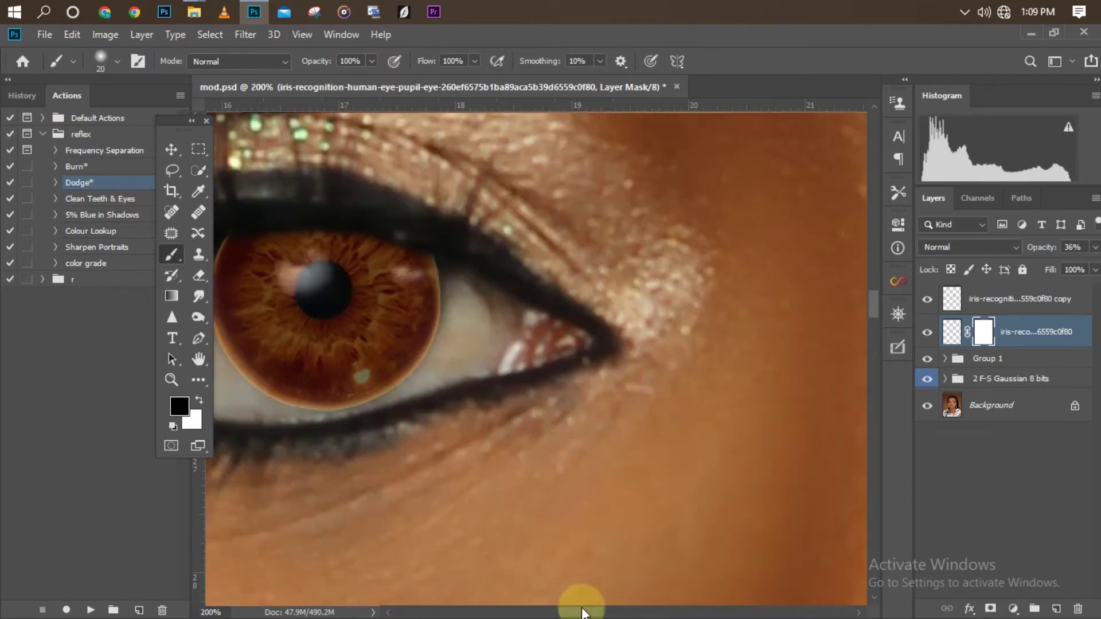
left_click_drag(572, 612, 508, 568)
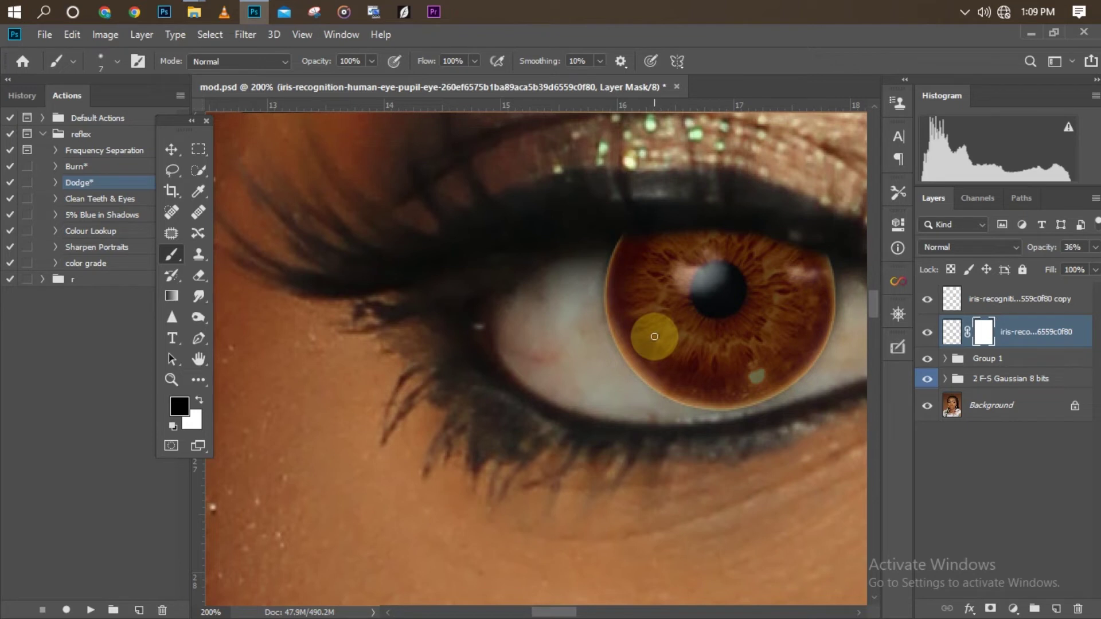
key("ctrl+plus")
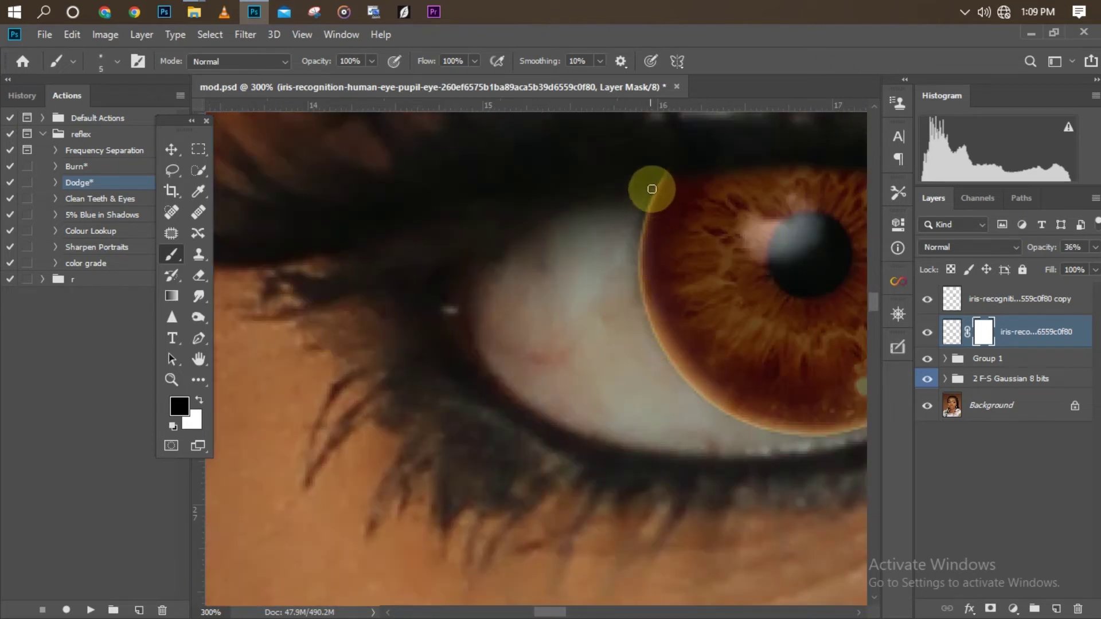
- Paint black on the mask along the iris rim against the eye white and lower lid
left_click_drag(662, 171, 652, 201)
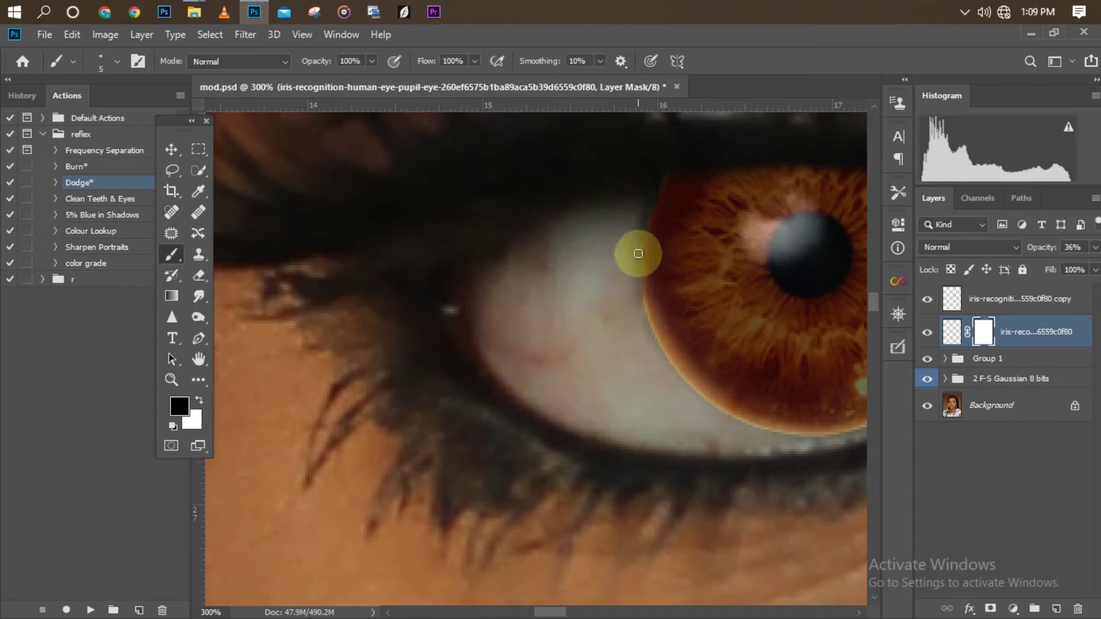
left_click_drag(641, 301, 649, 330)
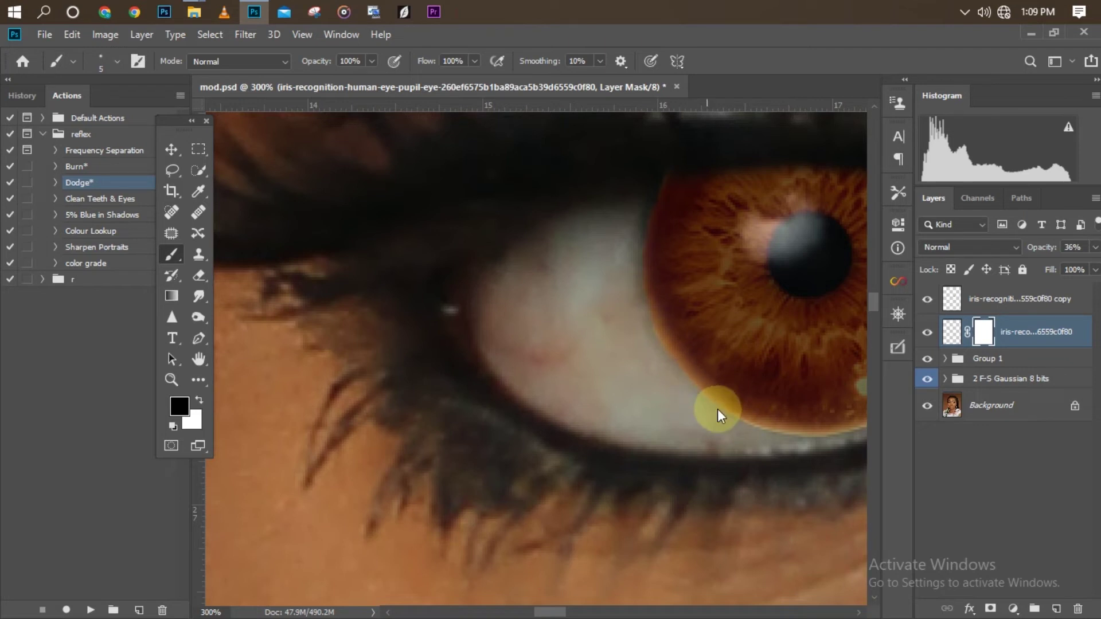
left_click_drag(736, 420, 768, 432)
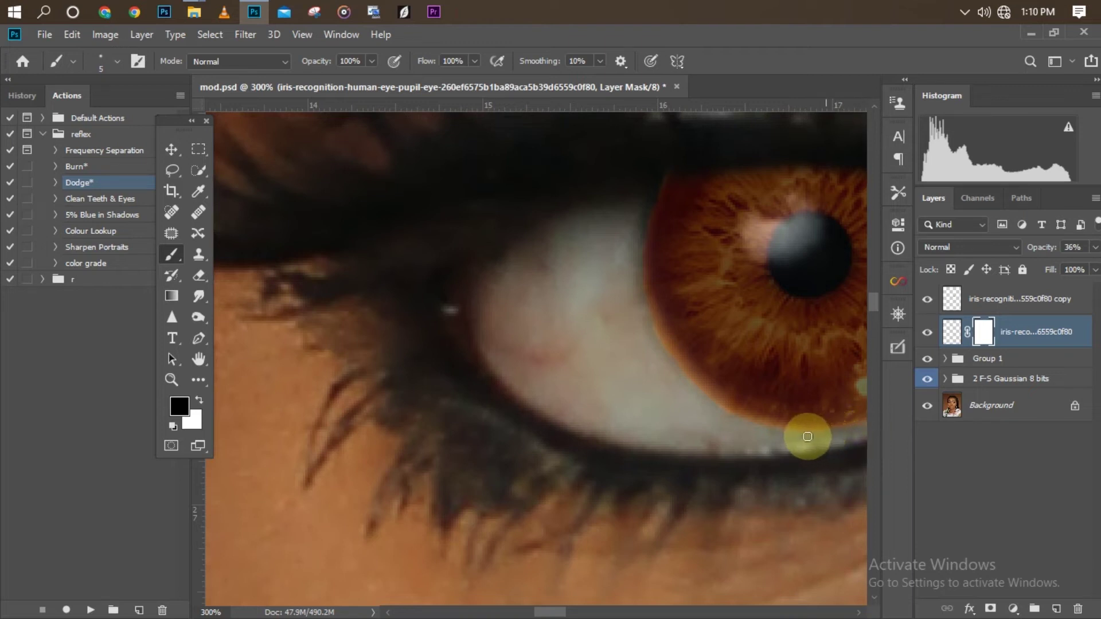
left_click_drag(548, 613, 560, 611)
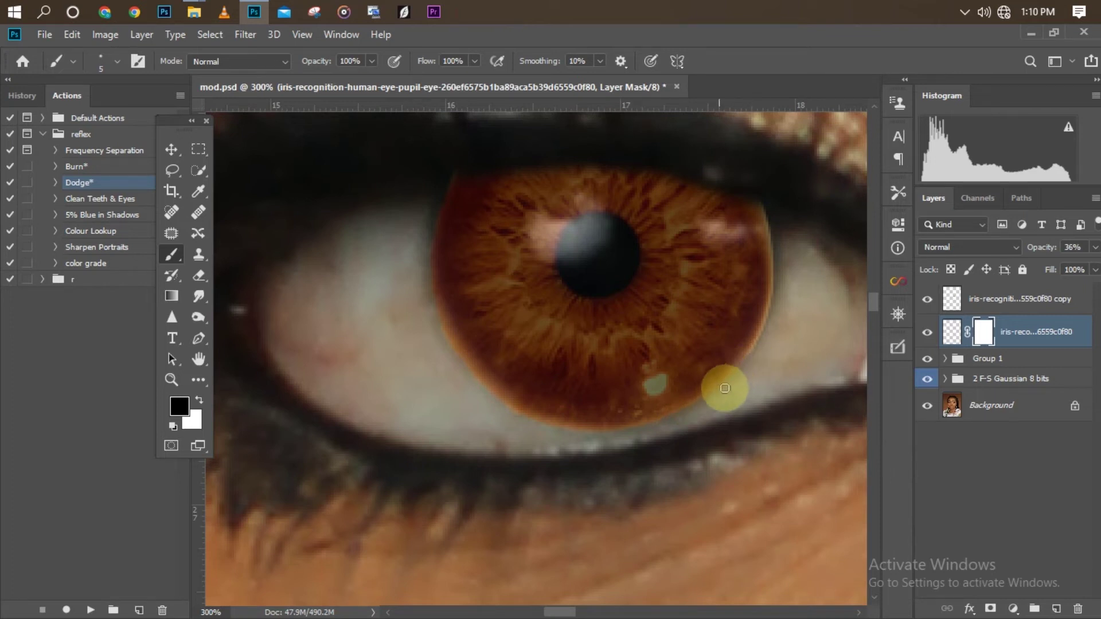
left_click_drag(745, 360, 767, 331)
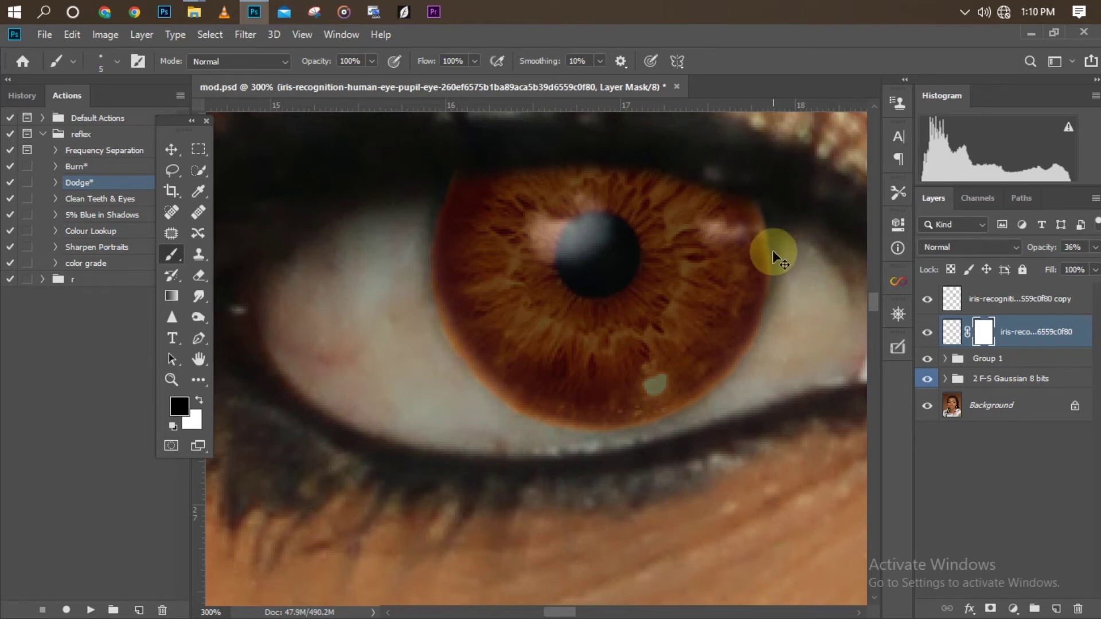
- Select the right-eye iris copy layer and add a layer mask to it
key("ctrl+minus")
key("ctrl+minus")
key("ctrl+minus")
key("ctrl+minus")
key("ctrl+minus")
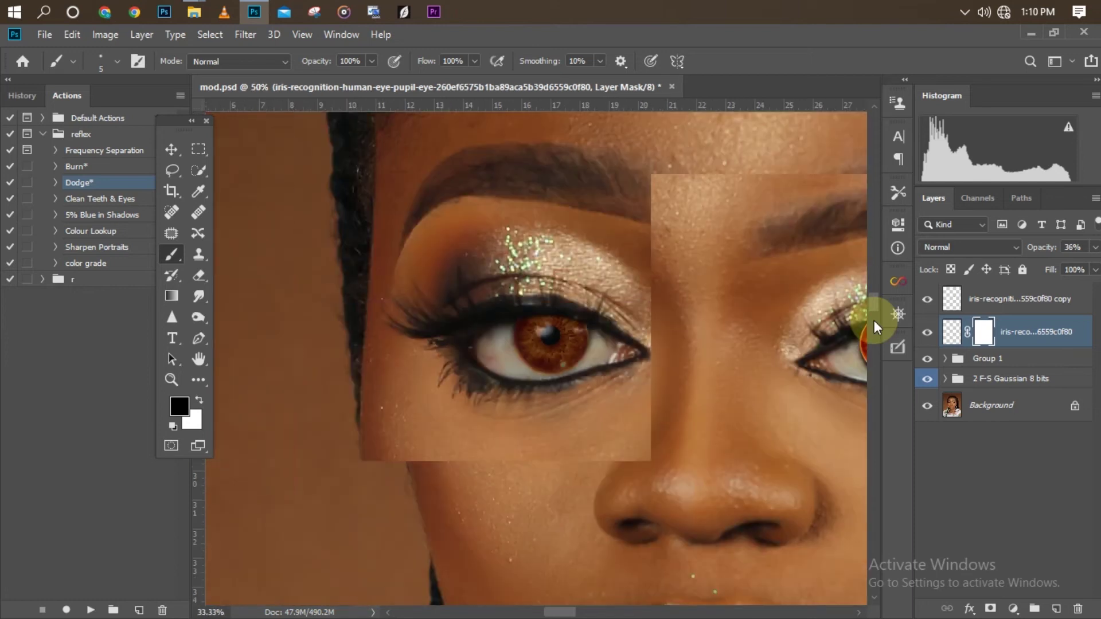
key("ctrl+minus")
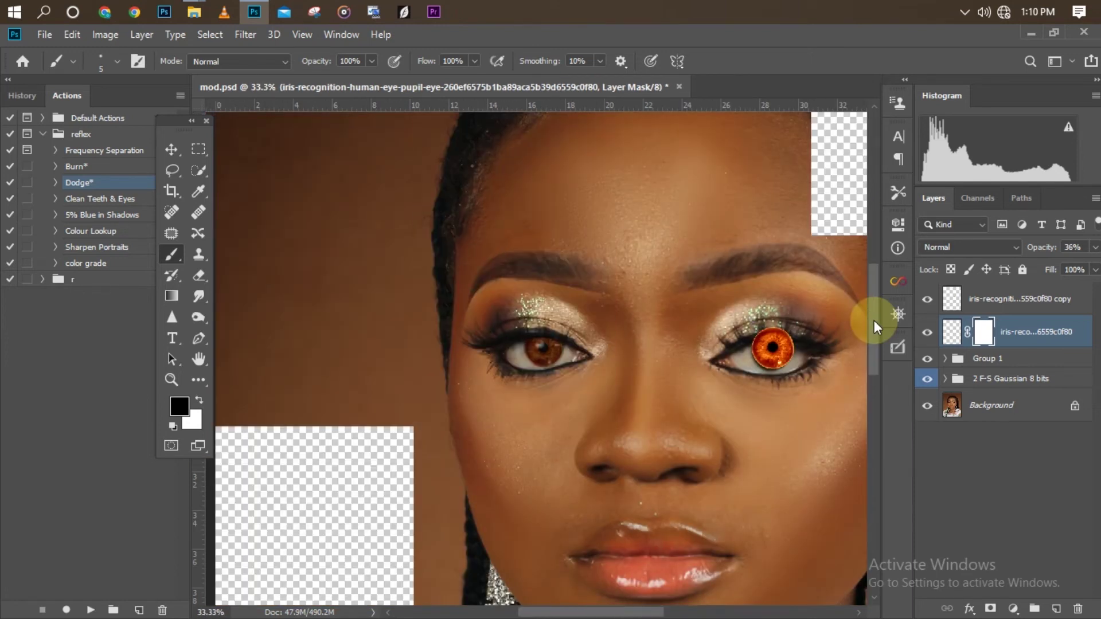
key("ctrl+minus")
key("ctrl+minus")
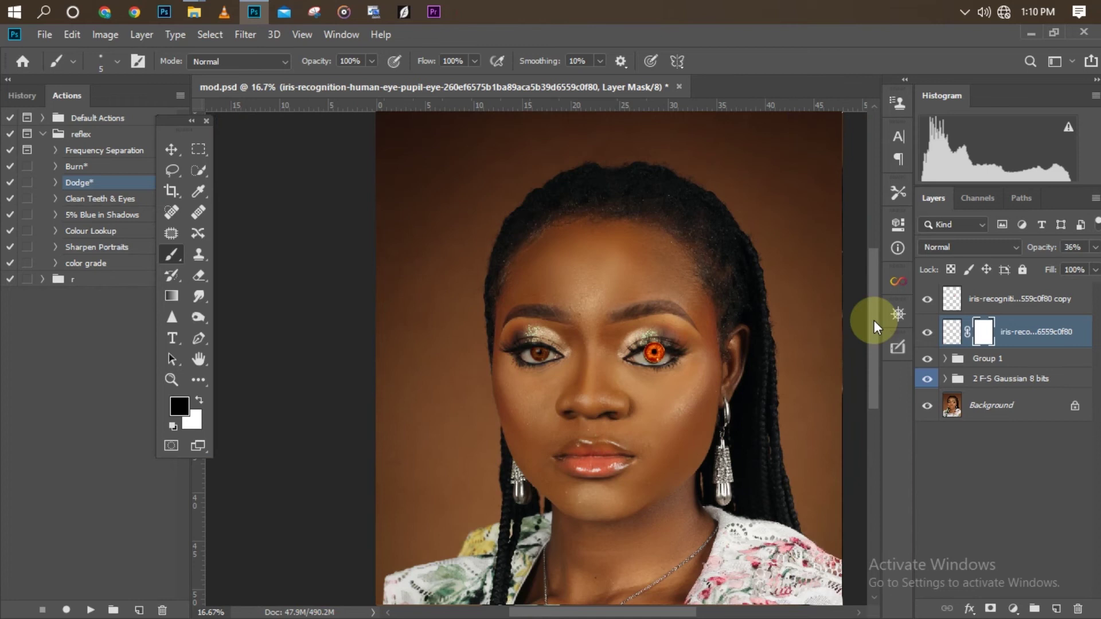
key("ctrl+minus")
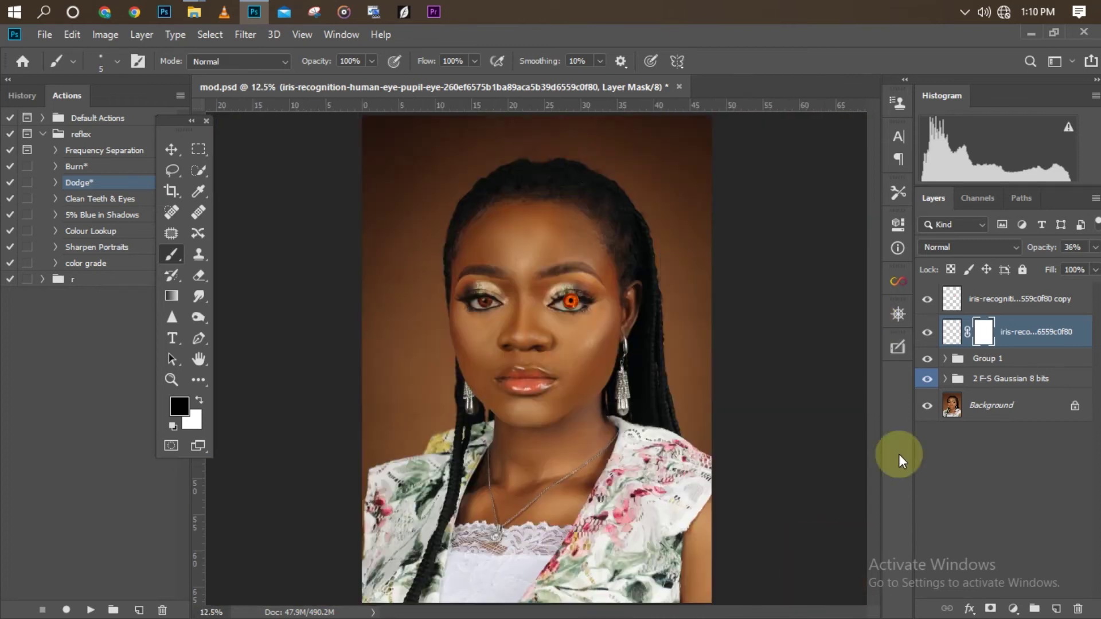
key("ctrl+plus")
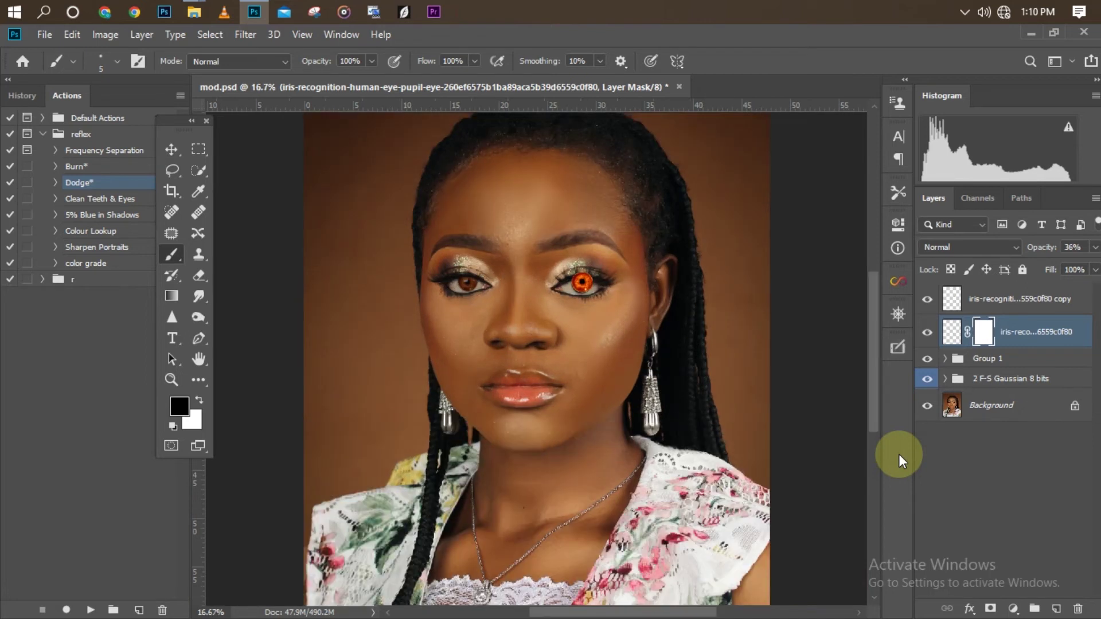
key("ctrl+plus")
key("ctrl+plus")
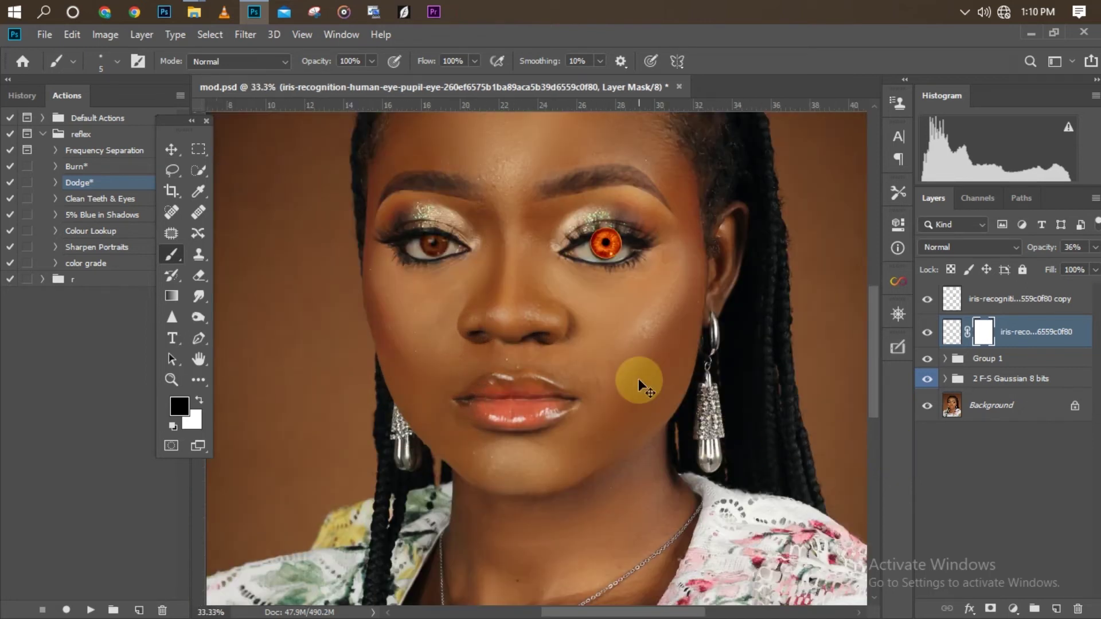
left_click(1001, 305)
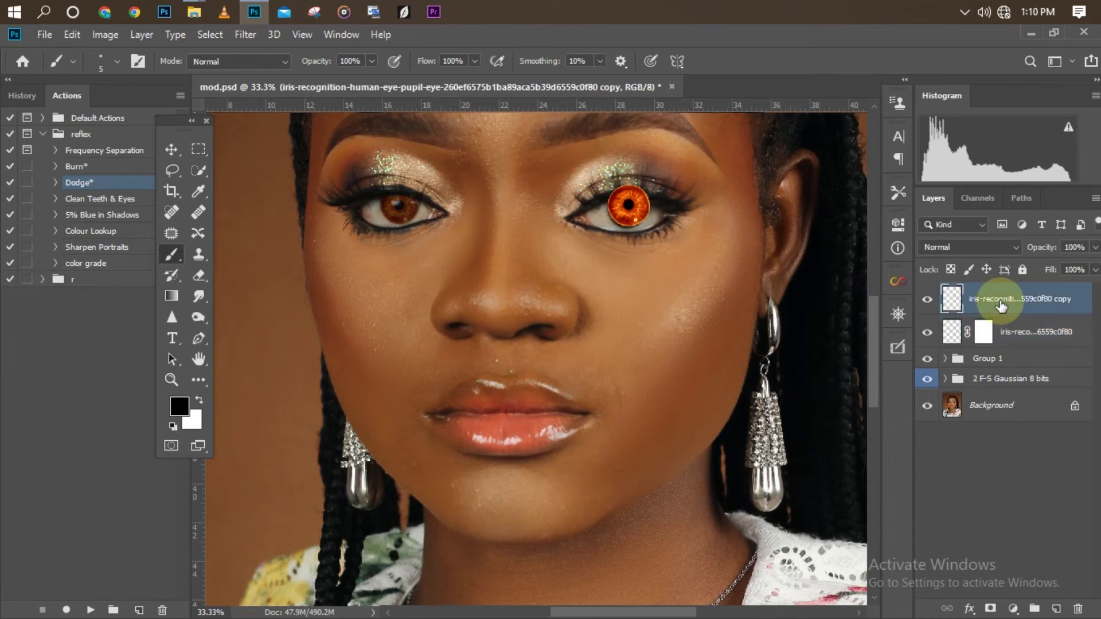
left_click(991, 610)
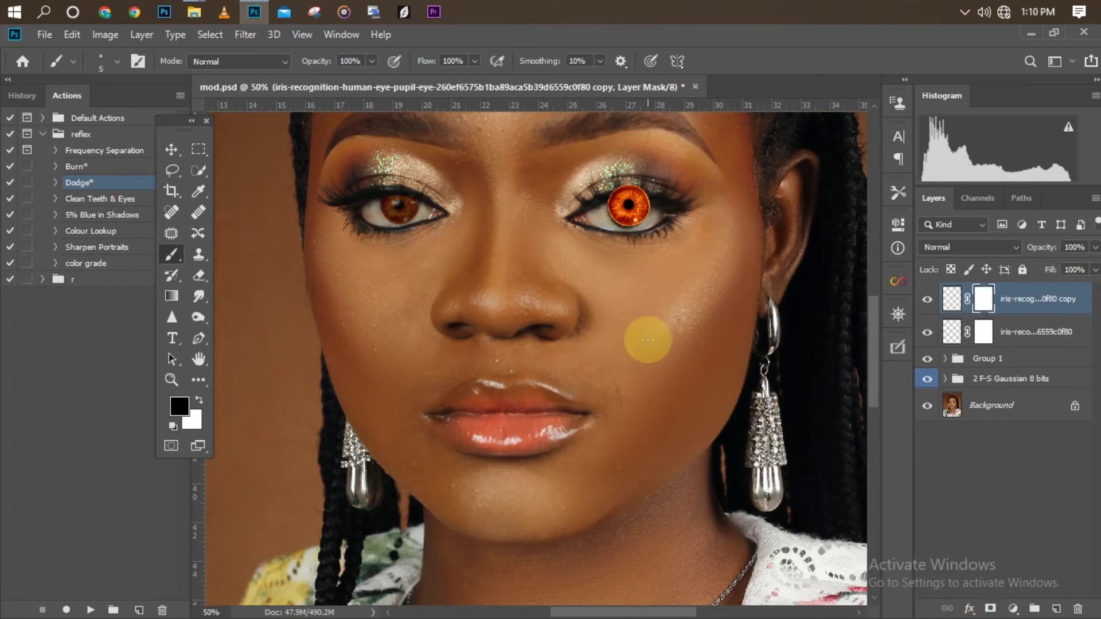
- Zoom in close on the eyes and begin free-transforming the right-eye iris copy
key("ctrl+plus")
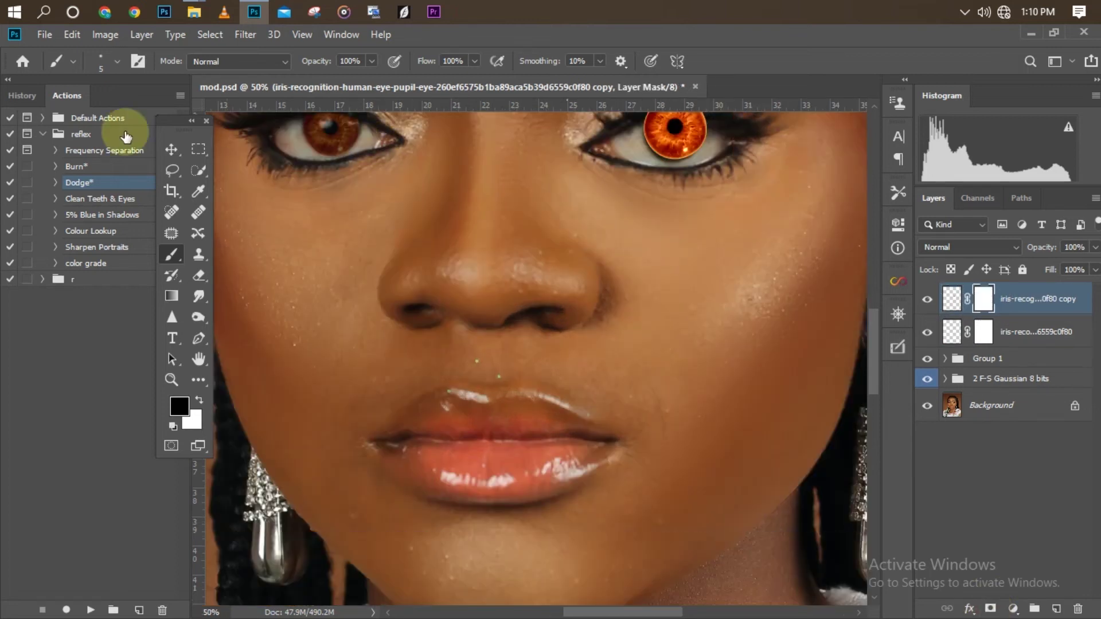
left_click(173, 151)
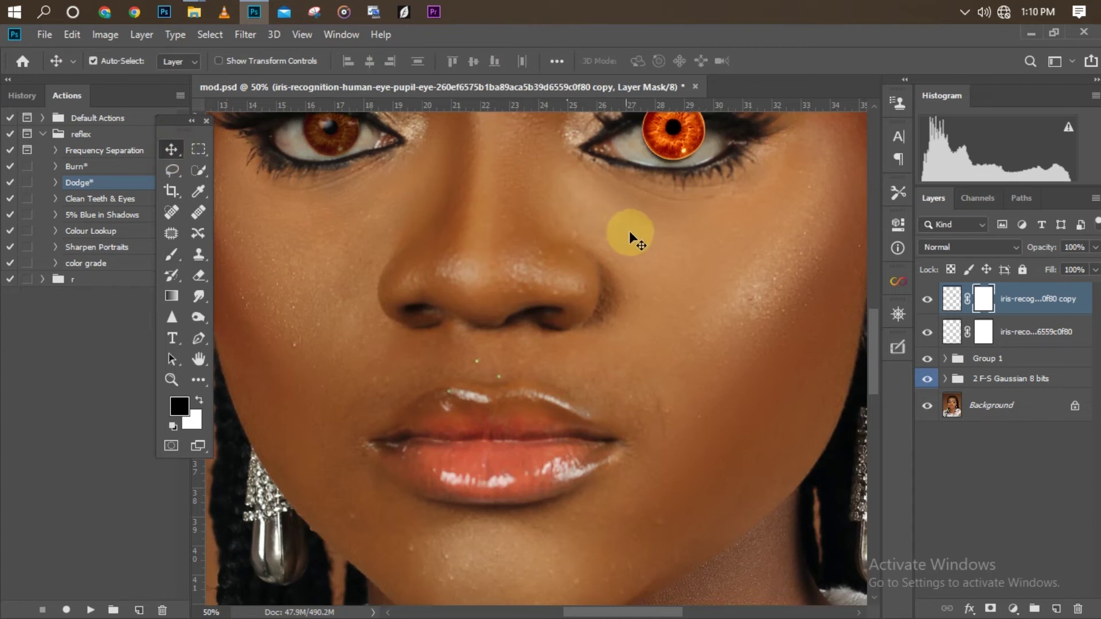
left_click_drag(873, 350, 873, 330)
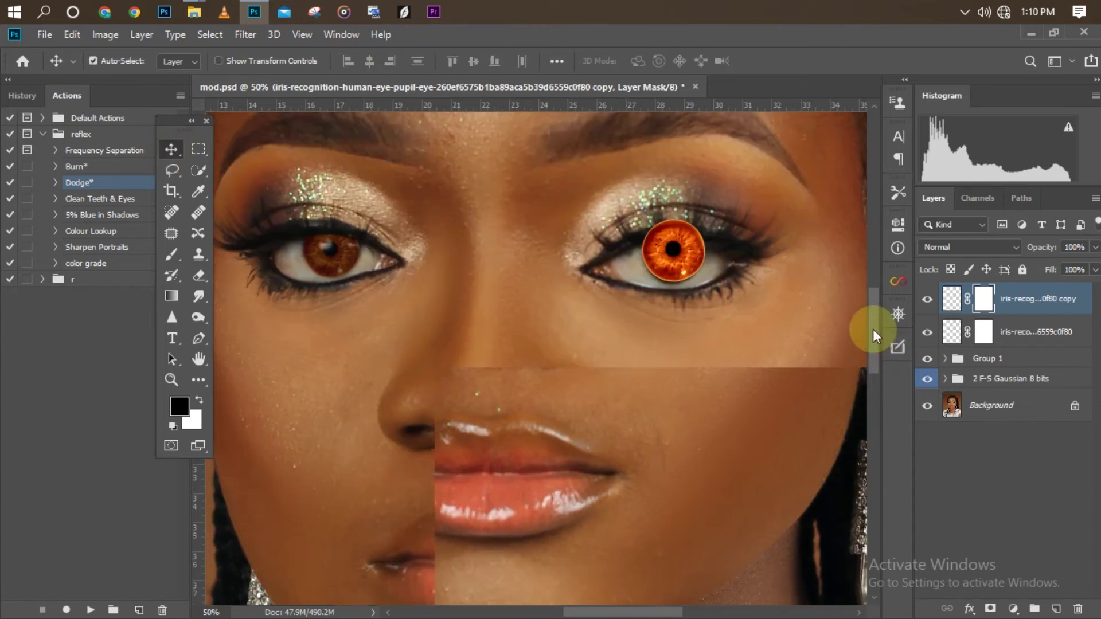
key("ctrl+plus")
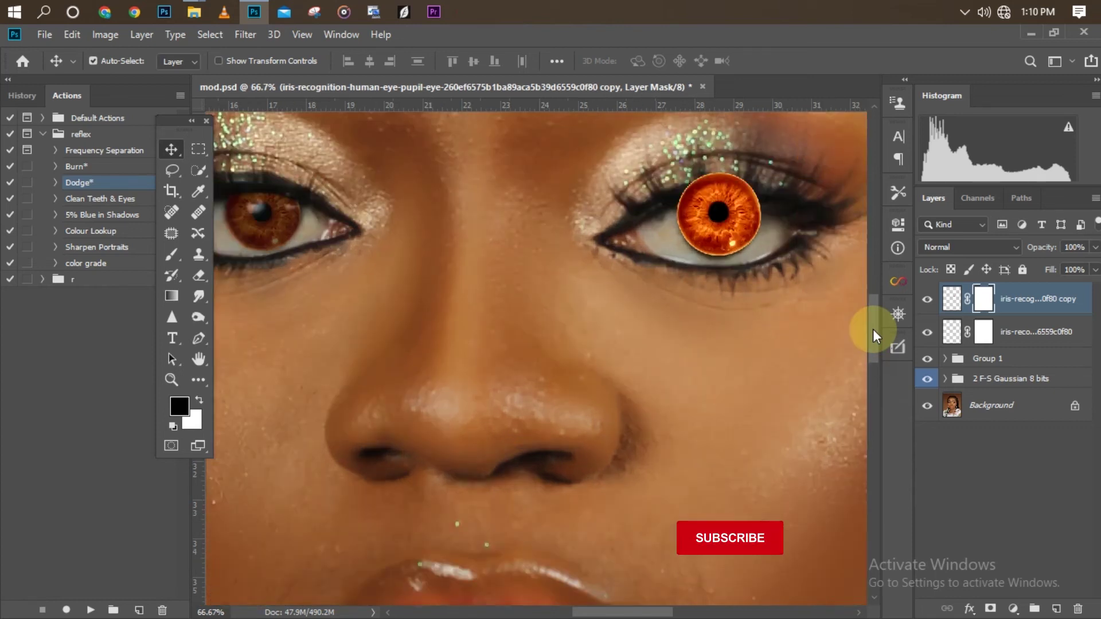
key("ctrl+t")
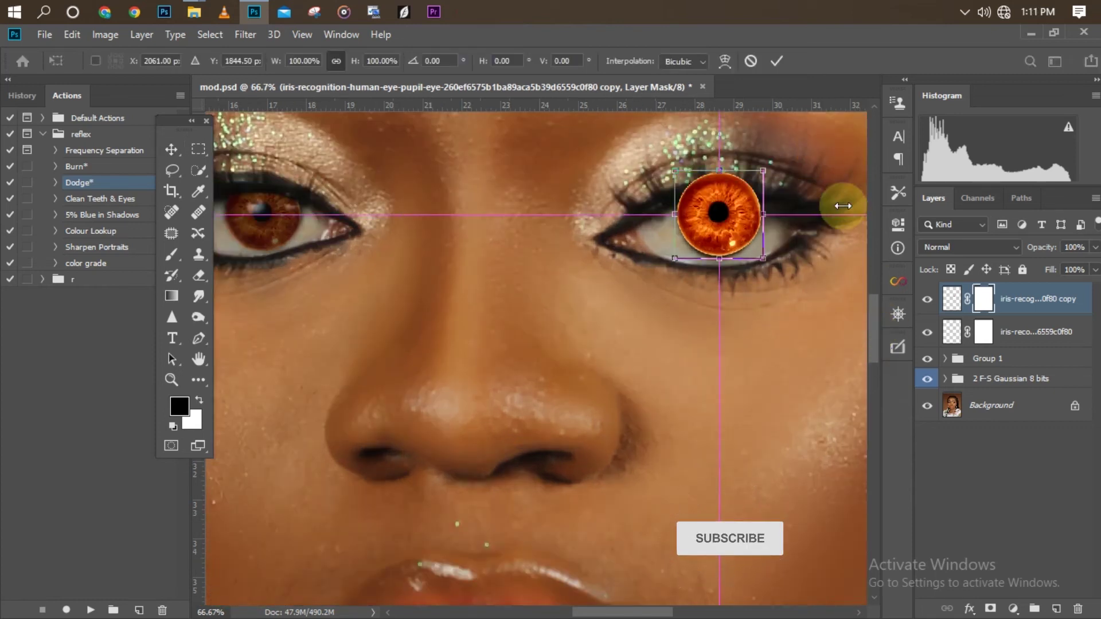
- Scale the right-eye orange iris copy down to 93.58% and nudge it left over the natural iris
left_click_drag(763, 171, 761, 173)
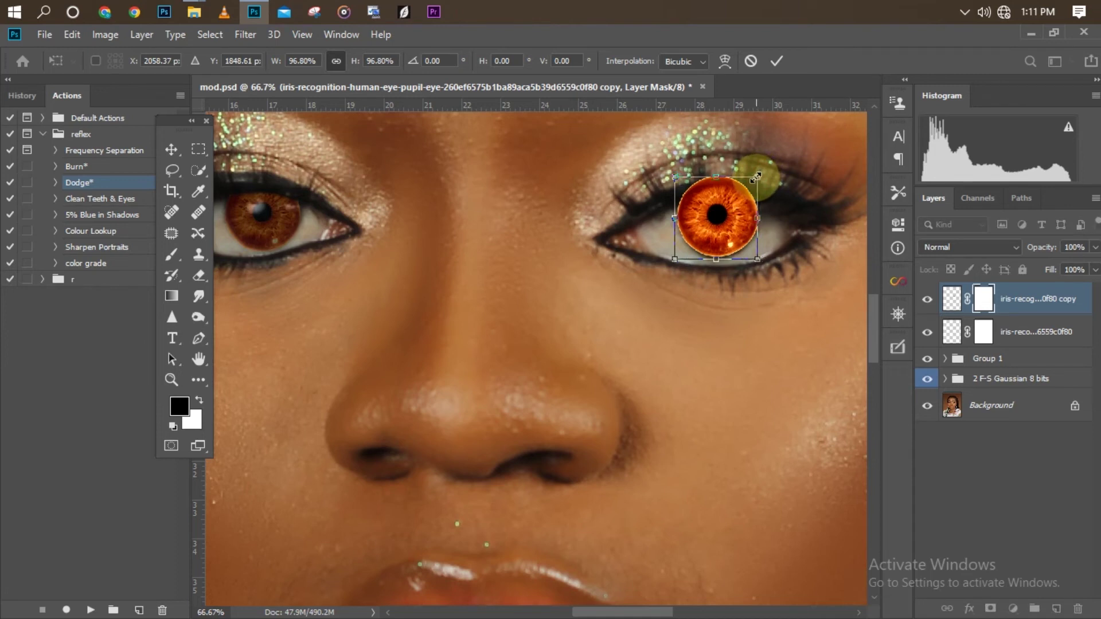
left_click_drag(757, 176, 756, 177)
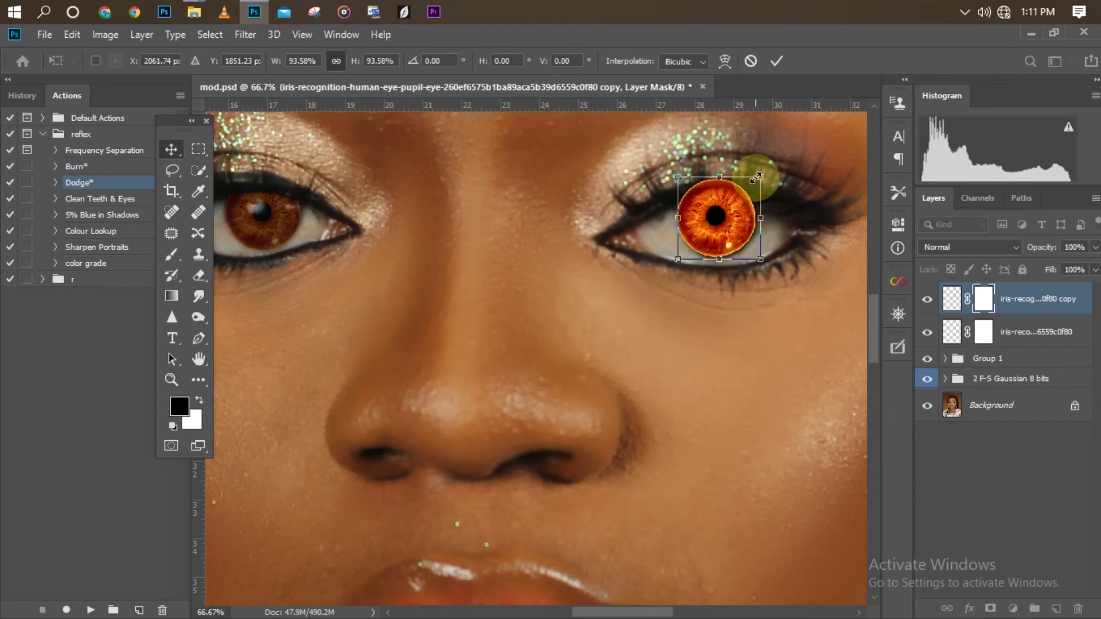
key("Return")
key("Left")
key("Left")
key("Left")
key("ctrl+plus")
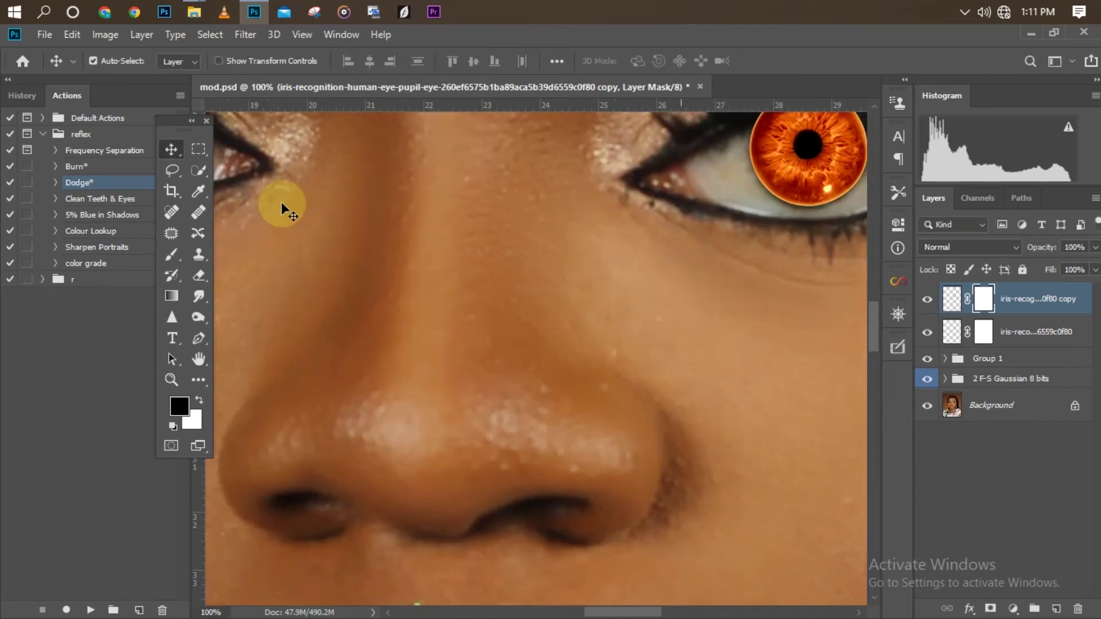
- Select the Brush tool and lower the right-eye iris copy layer's opacity to 30%
left_click(172, 254)
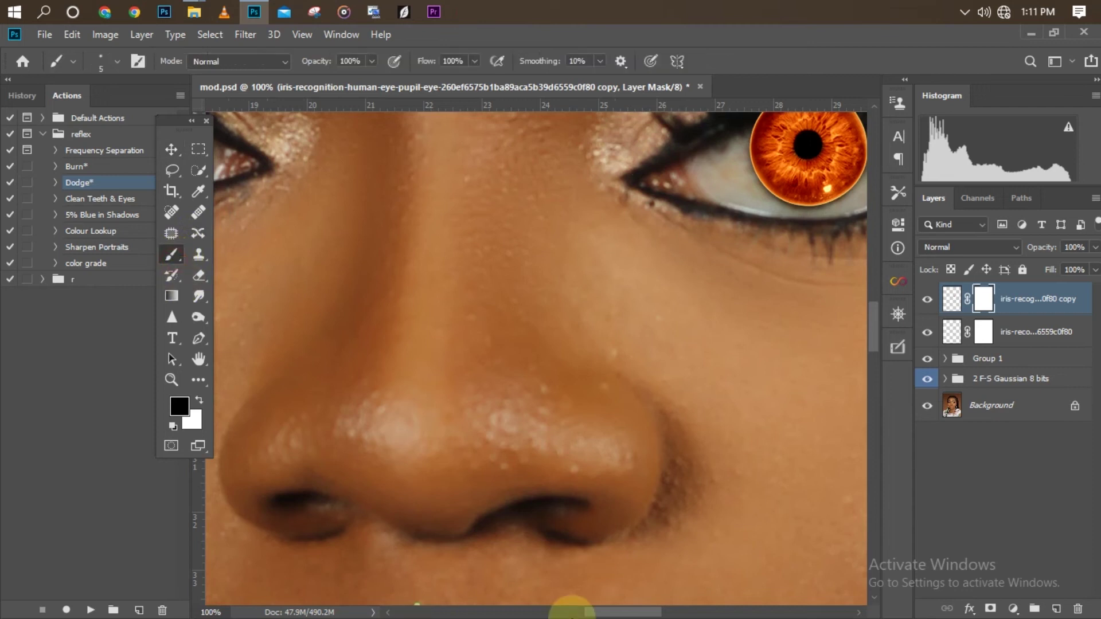
left_click_drag(615, 612, 634, 609)
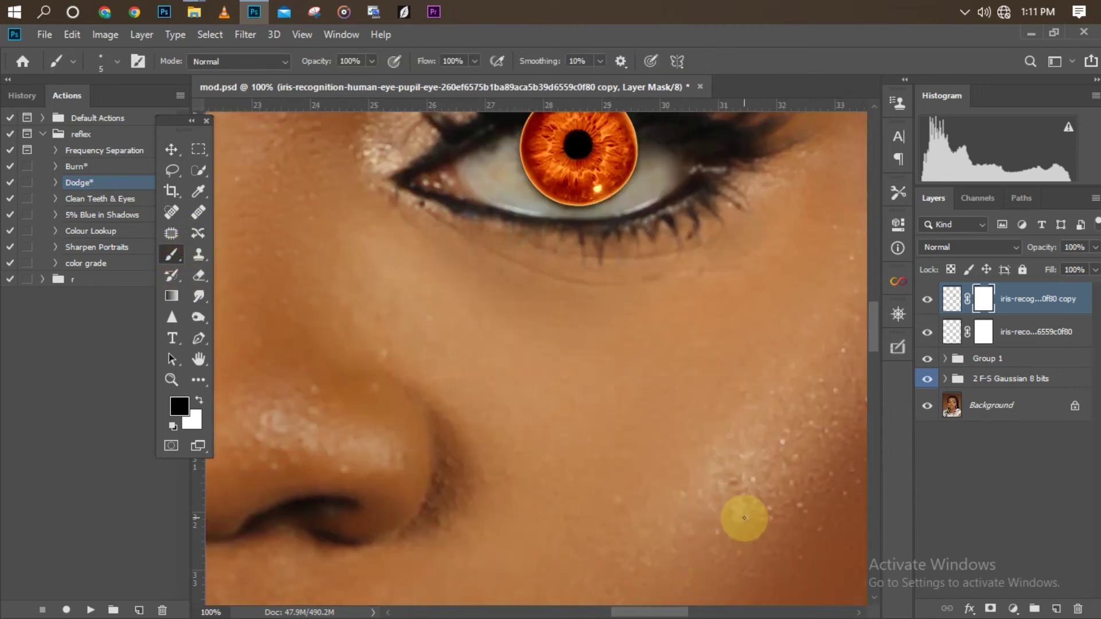
left_click_drag(876, 329, 876, 312)
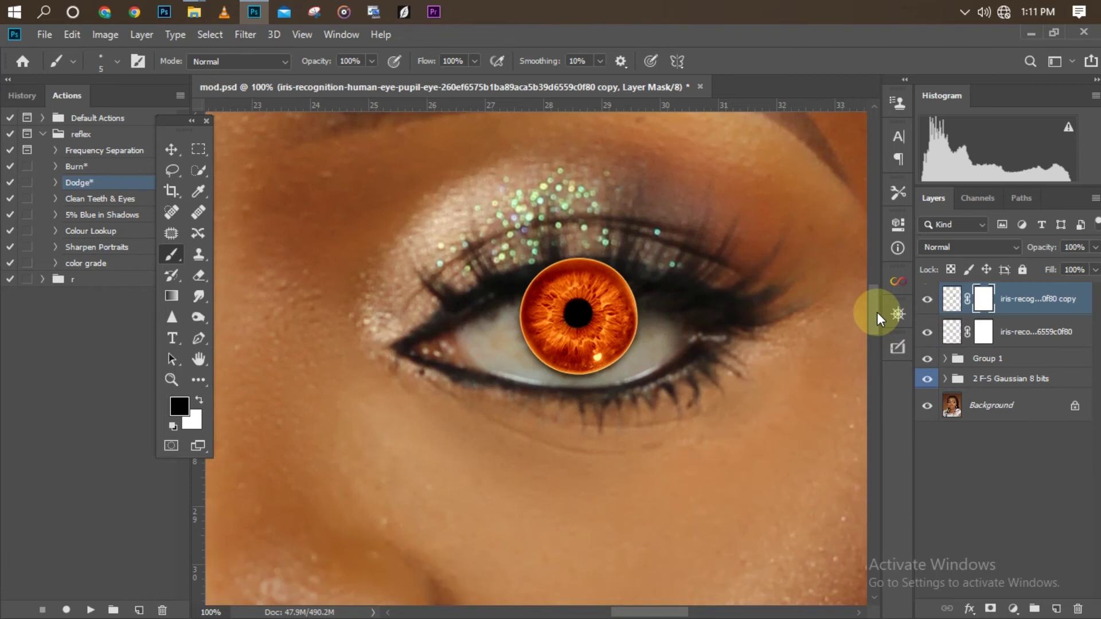
left_click_drag(1096, 248, 1047, 269)
left_click(1046, 265)
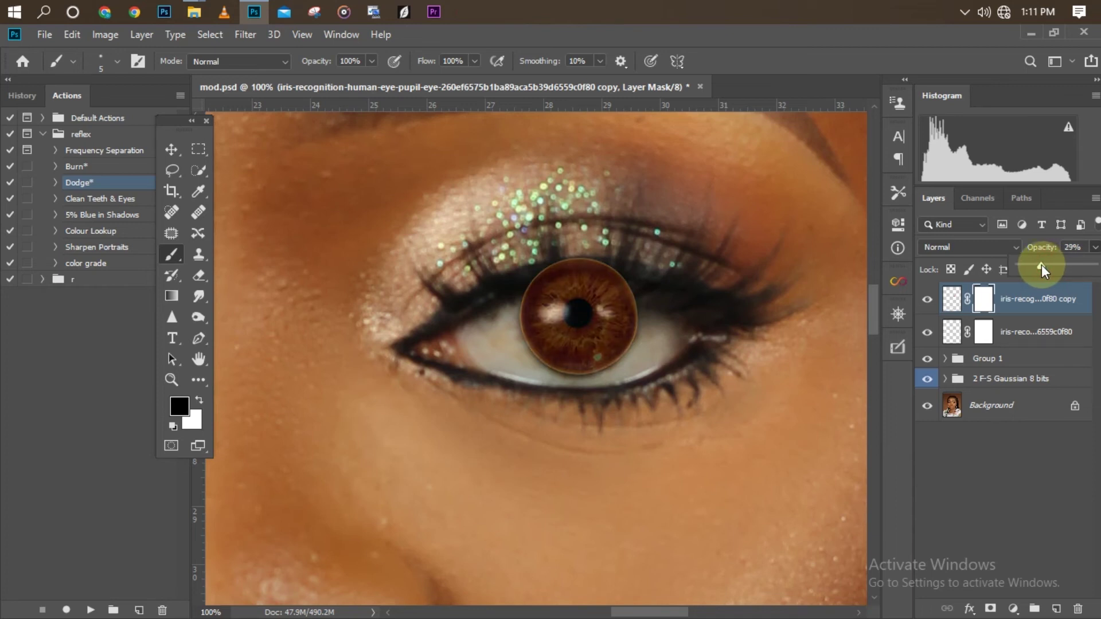
key("Return")
key("ctrl+plus")
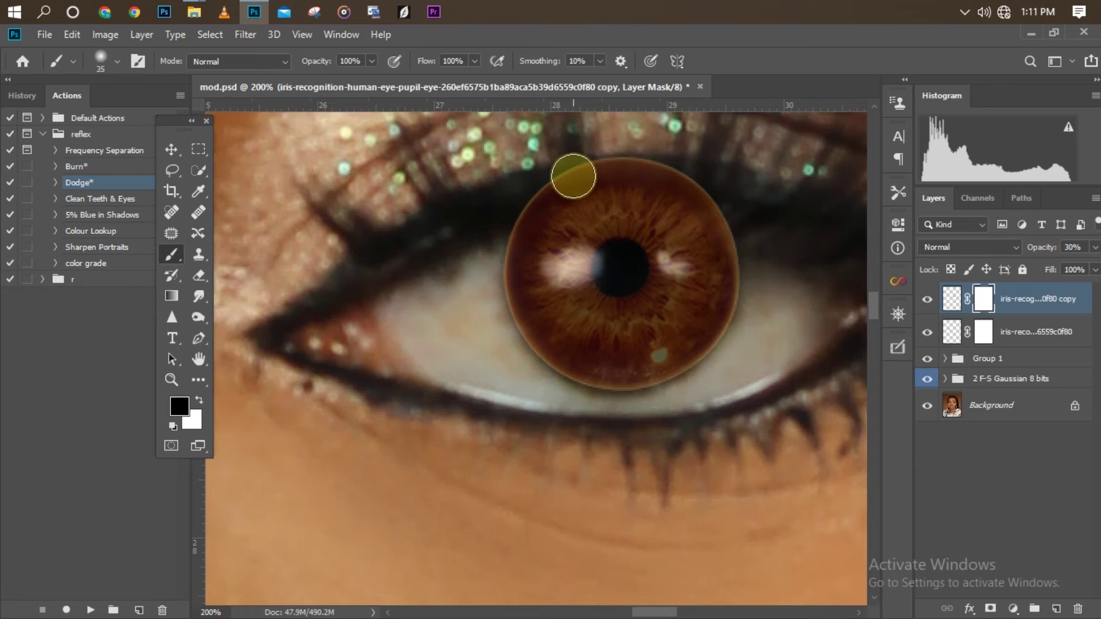
- Paint black on the iris copy's layer mask along the upper eyelid, touching up the edge at 200% zoom
mouse_move(573, 176)
left_mouse_down()
mouse_move(533, 180)
mouse_move(713, 160)
mouse_move(731, 189)
left_mouse_up()
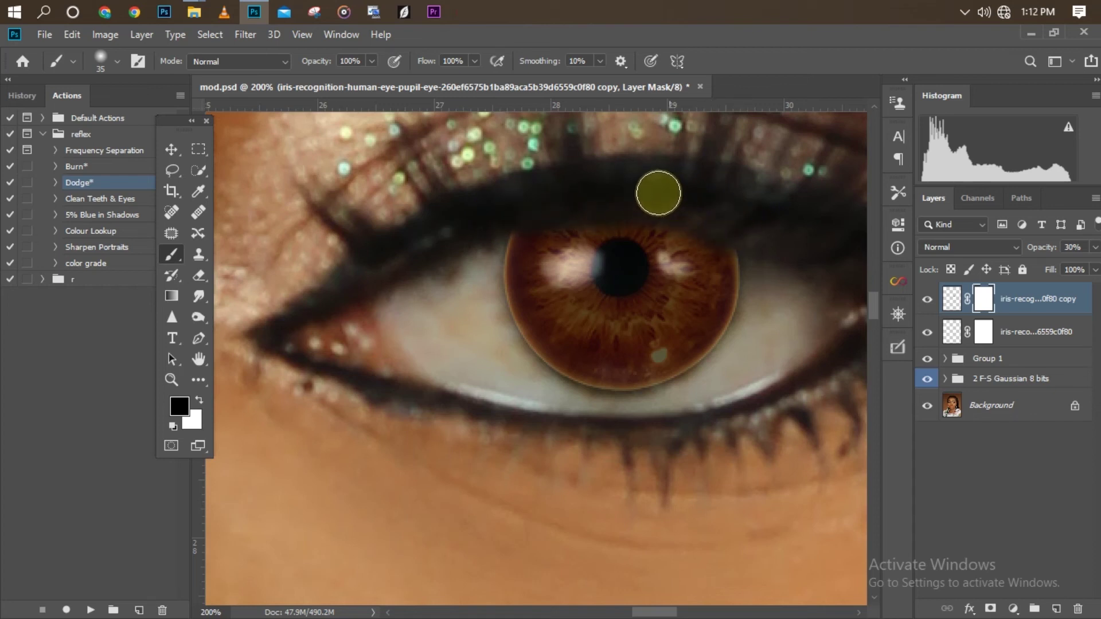
key("ctrl+minus")
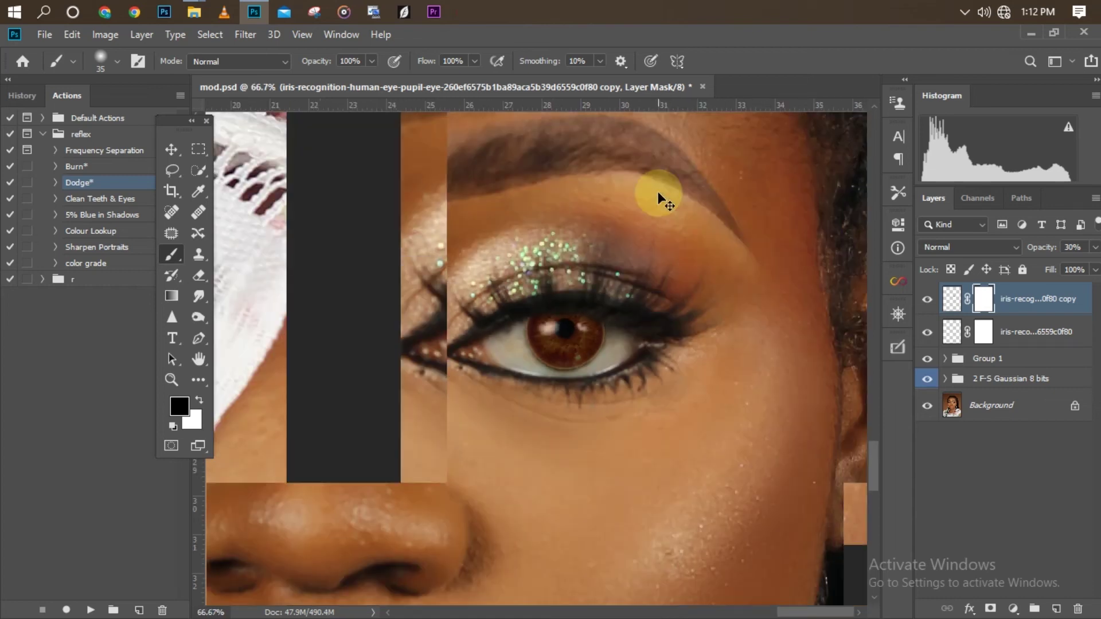
key("ctrl+plus")
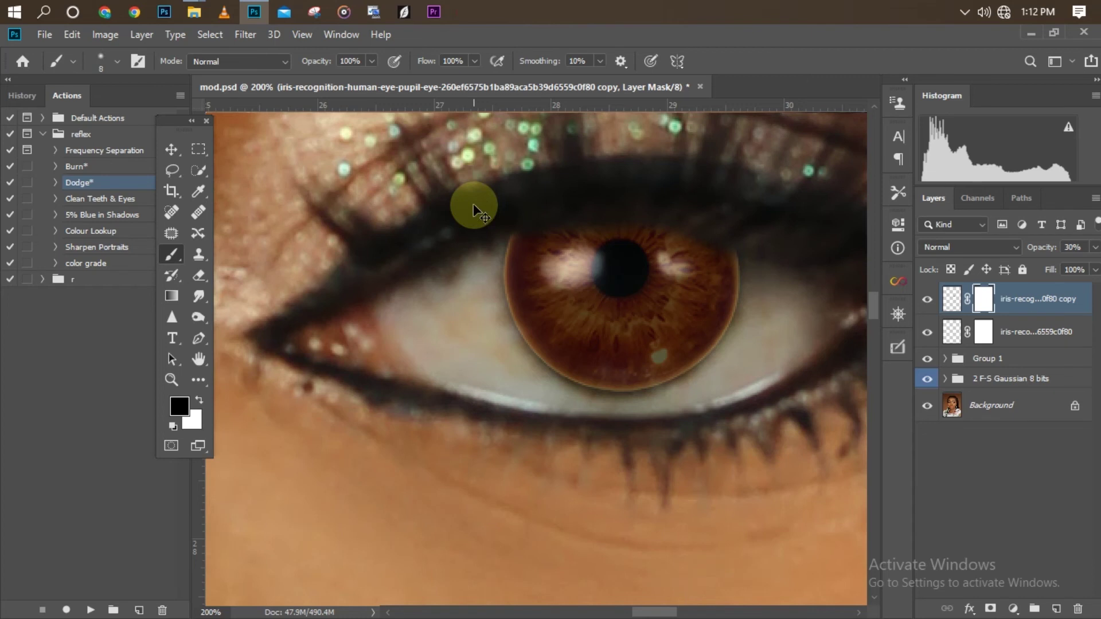
scroll(474, 205, "up", 2)
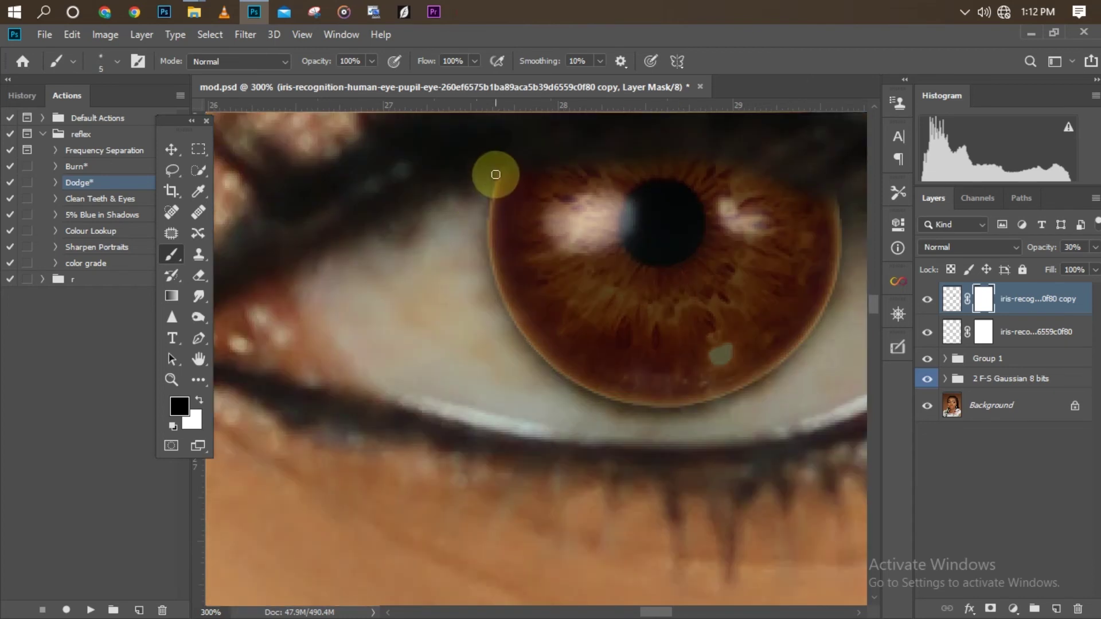
mouse_move(497, 168)
left_mouse_down()
mouse_move(490, 198)
mouse_move(497, 175)
left_mouse_up()
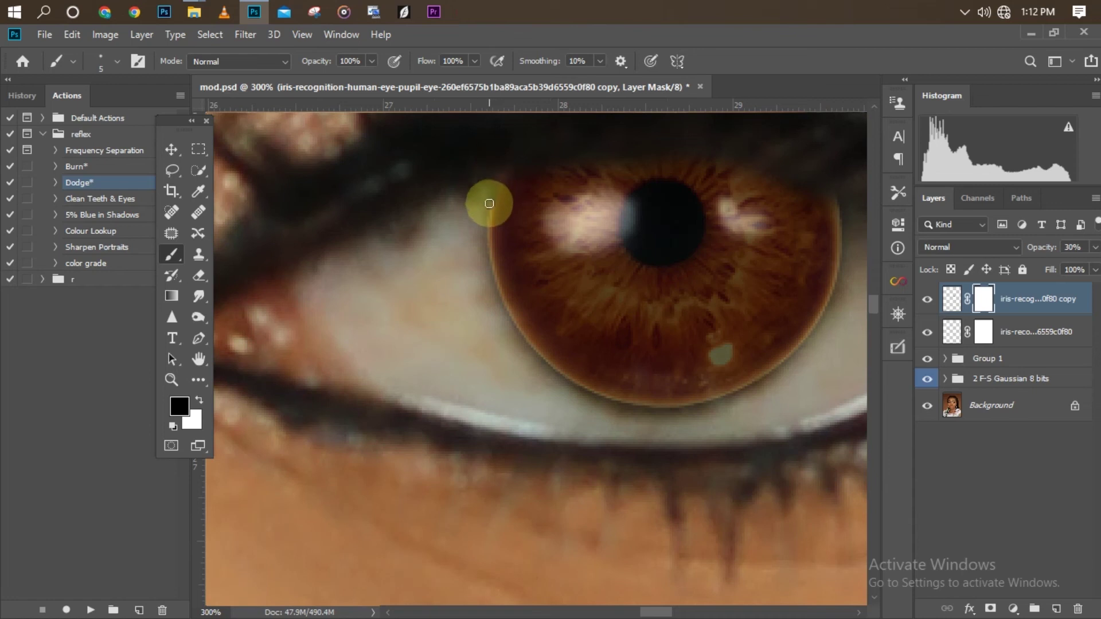